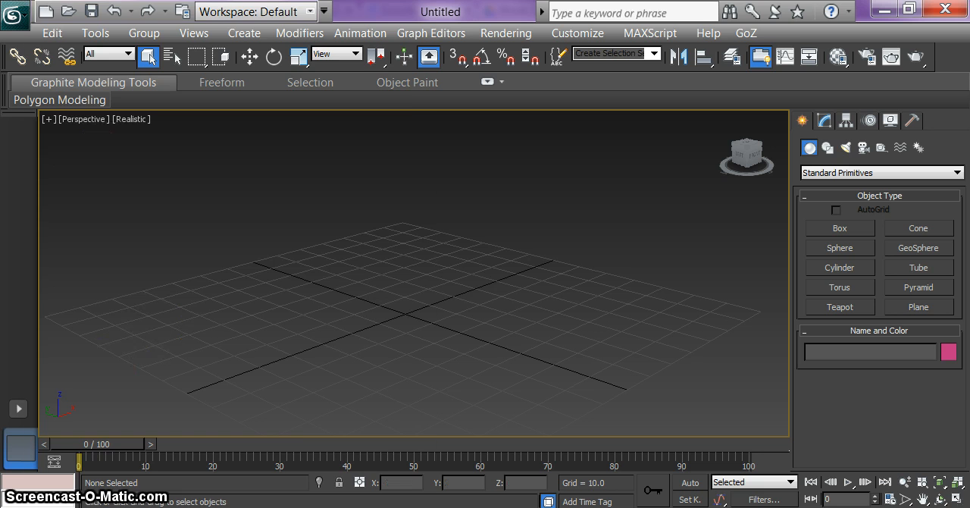
# Step: Open Red_Running.max from the Animations folder in My Documents and maximize the perspective viewport on the character
pyautogui.click(15, 14)
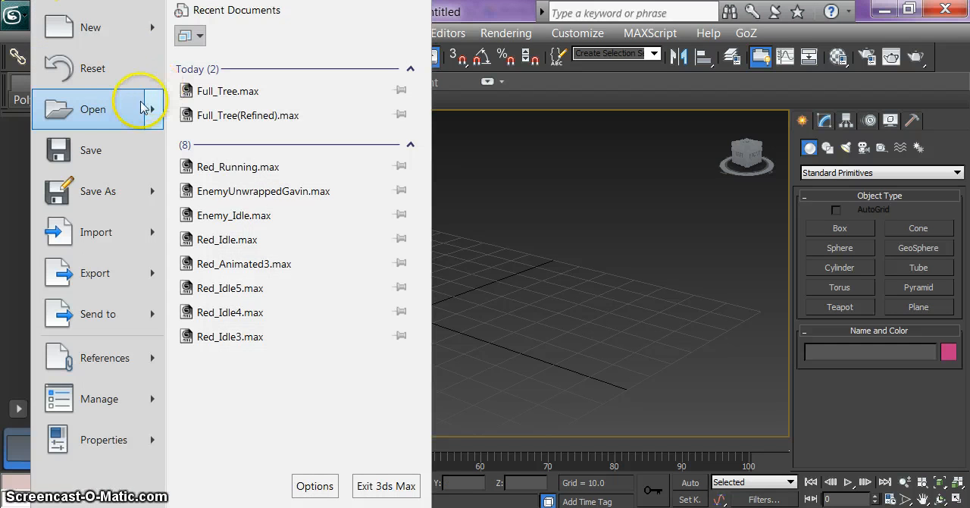
pyautogui.click(118, 122)
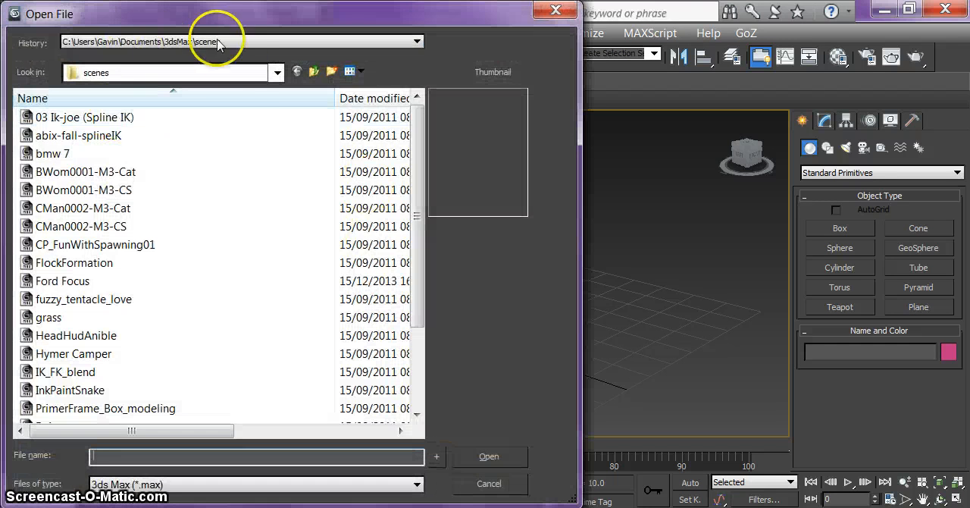
pyautogui.click(274, 75)
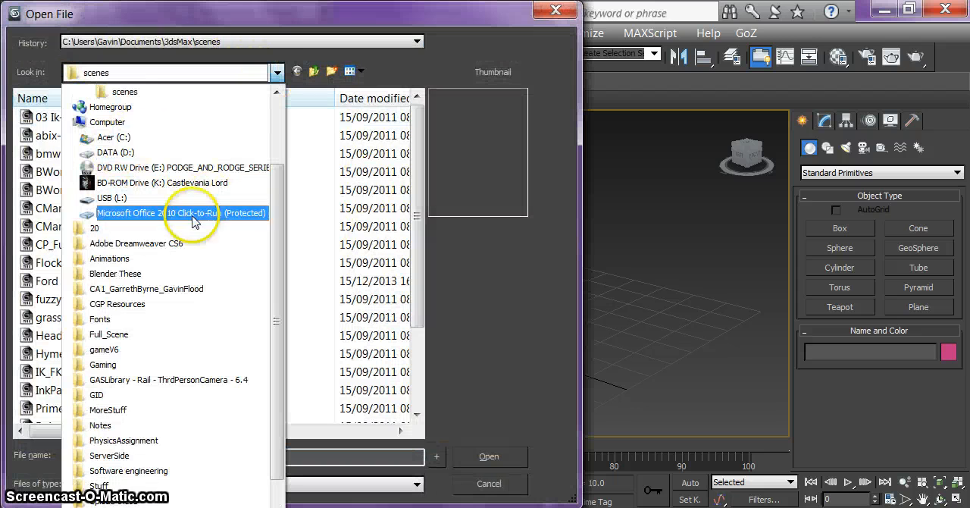
pyautogui.moveTo(277, 260); pyautogui.dragTo(289, 119)
pyautogui.click(155, 152)
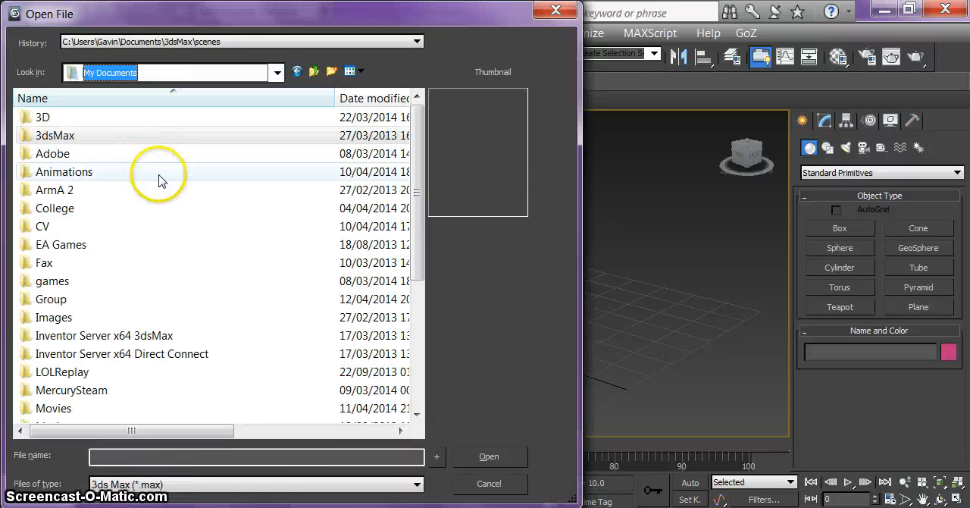
pyautogui.doubleClick(75, 172)
pyautogui.click(69, 137)
pyautogui.click(505, 460)
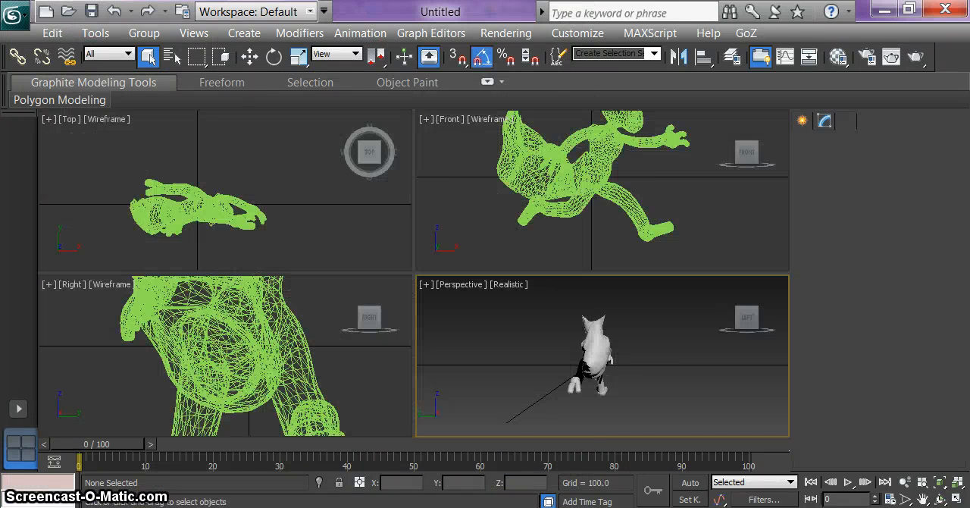
pyautogui.click(957, 497)
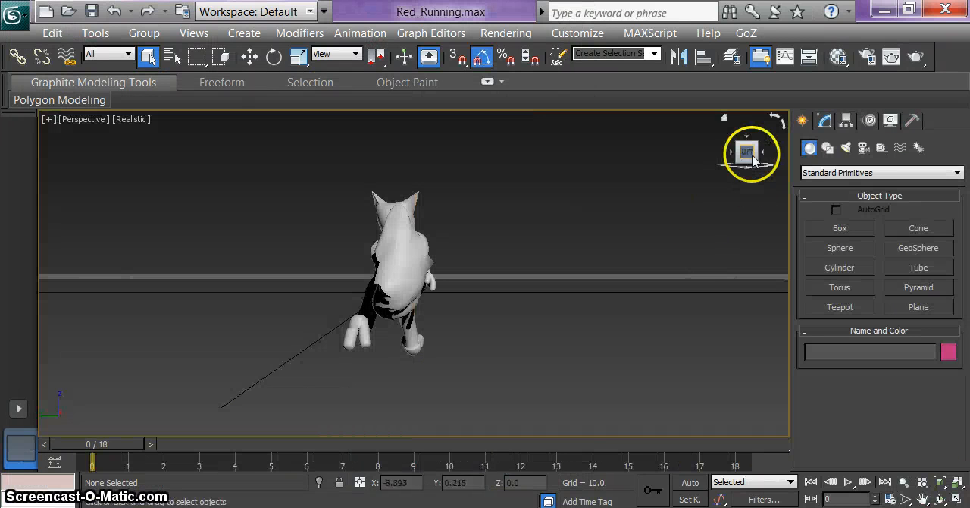
pyautogui.moveTo(748, 156)
pyautogui.mouseDown()
pyautogui.moveTo(595, 162)
pyautogui.moveTo(580, 145)
pyautogui.moveTo(579, 155)
pyautogui.moveTo(747, 151)
pyautogui.moveTo(770, 162)
pyautogui.moveTo(54, 161)
pyautogui.moveTo(778, 158)
pyautogui.moveTo(750, 157)
pyautogui.mouseUp()
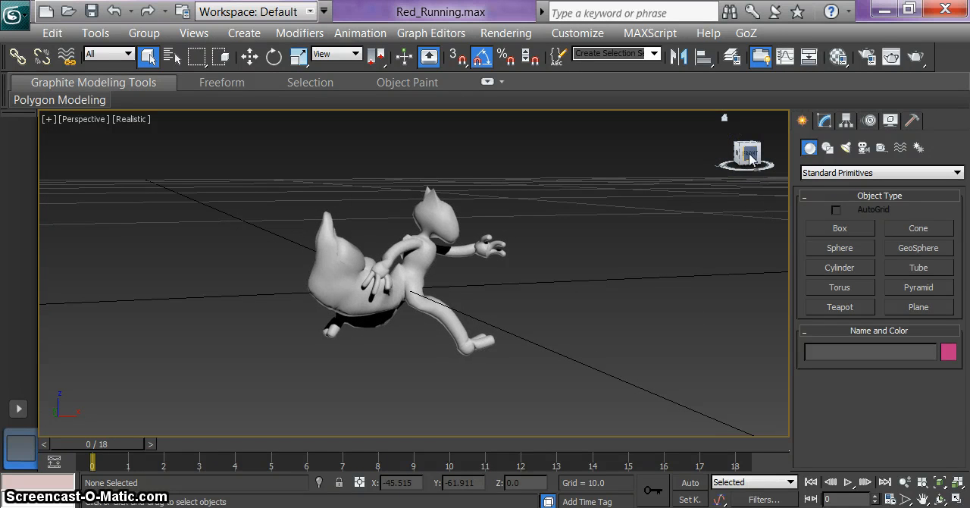
# Step: Assign a Bitmap map to the diffuse color of the first material in the Material Editor
pyautogui.press('m')
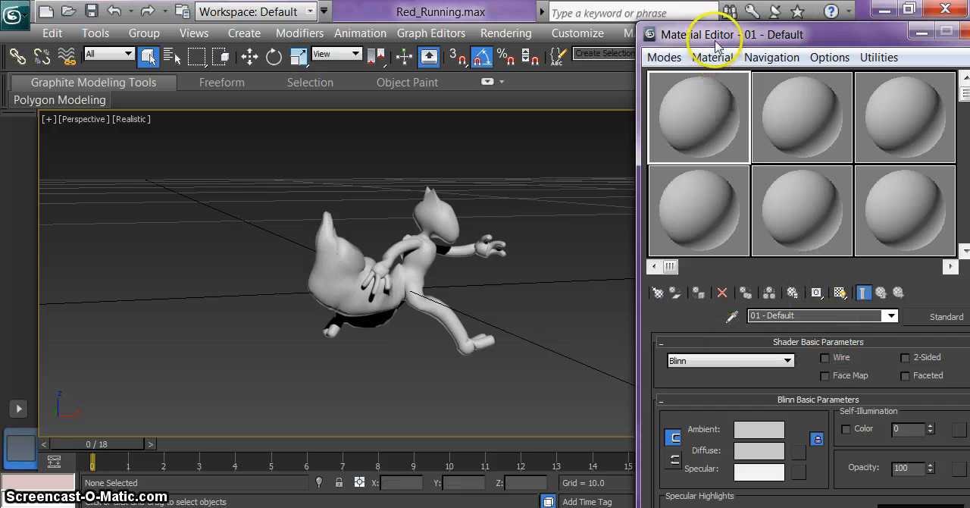
pyautogui.moveTo(720, 34)
pyautogui.mouseDown()
pyautogui.moveTo(699, 16)
pyautogui.moveTo(710, 21)
pyautogui.mouseUp()
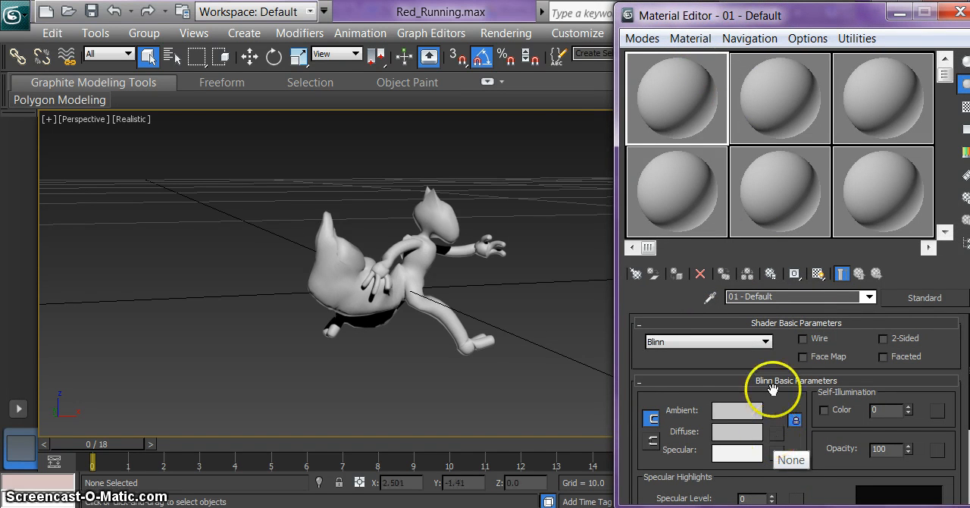
pyautogui.moveTo(737, 17)
pyautogui.mouseDown()
pyautogui.moveTo(686, 47)
pyautogui.moveTo(736, 26)
pyautogui.mouseUp()
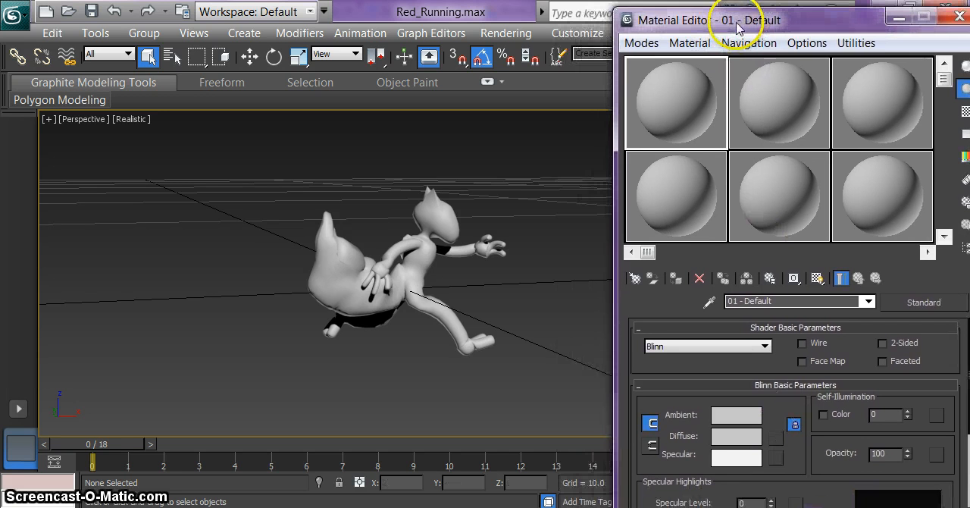
pyautogui.click(775, 439)
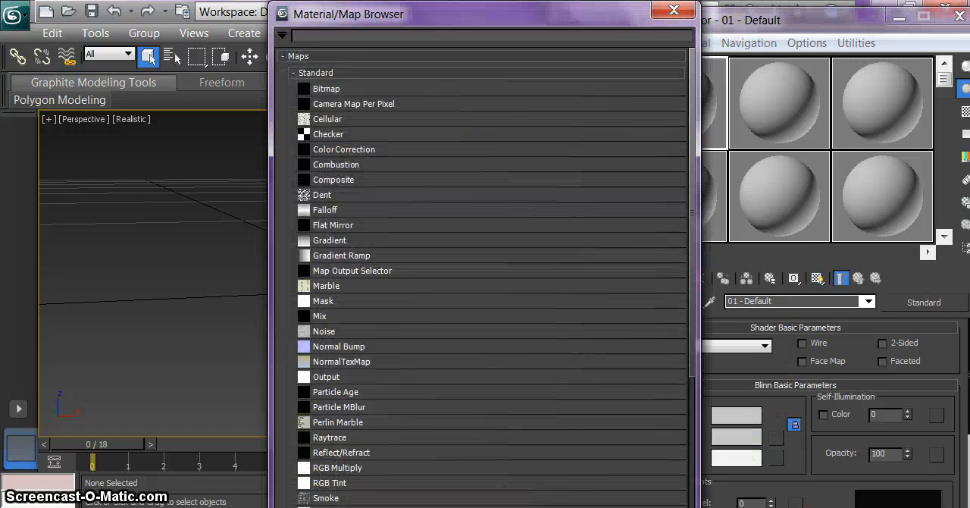
pyautogui.doubleClick(326, 88)
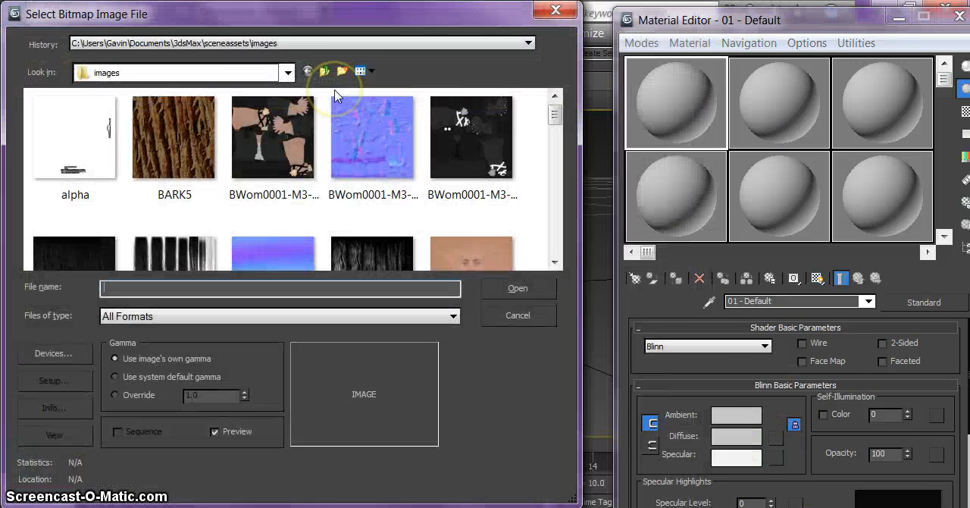
# Step: Browse to the My Documents folder in the bitmap file selection
pyautogui.click(288, 72)
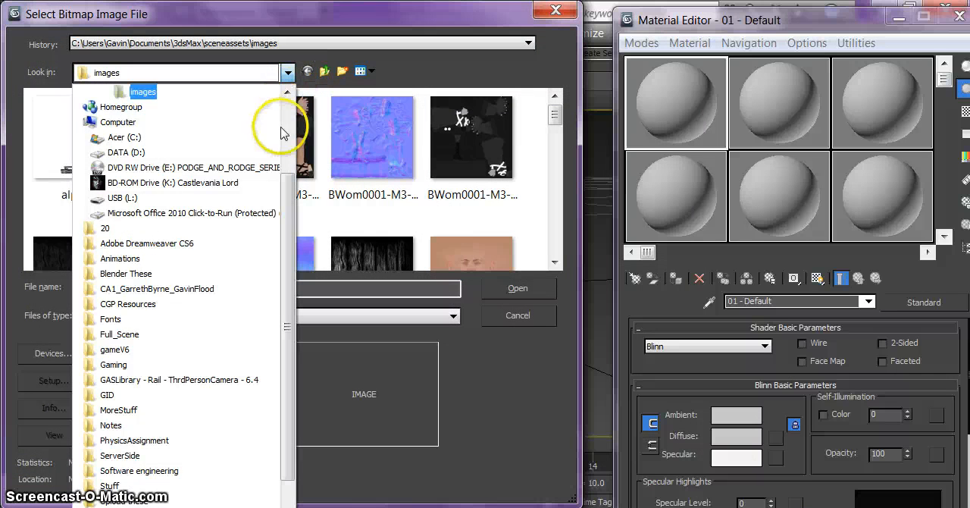
pyautogui.scroll(3, 281, 129)
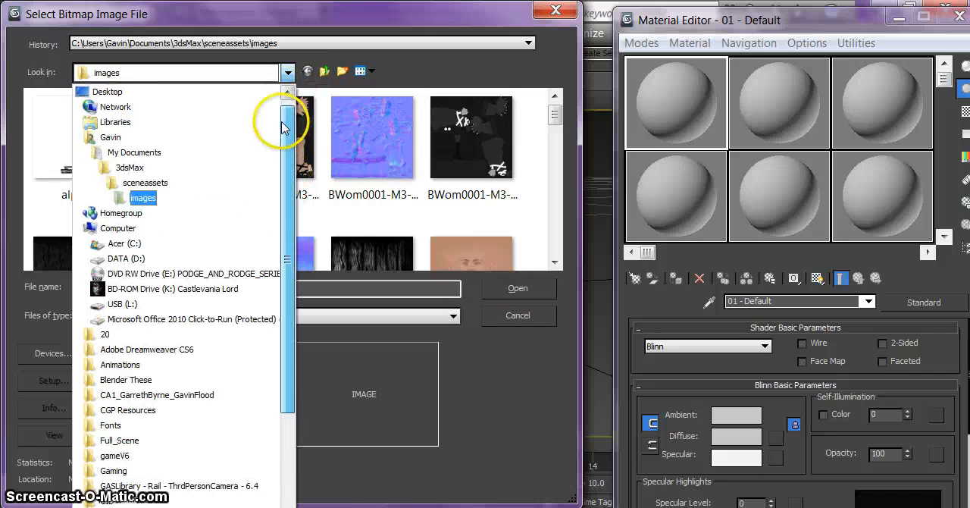
pyautogui.click(161, 153)
pyautogui.moveTo(558, 123); pyautogui.dragTo(559, 136)
pyautogui.doubleClick(99, 172)
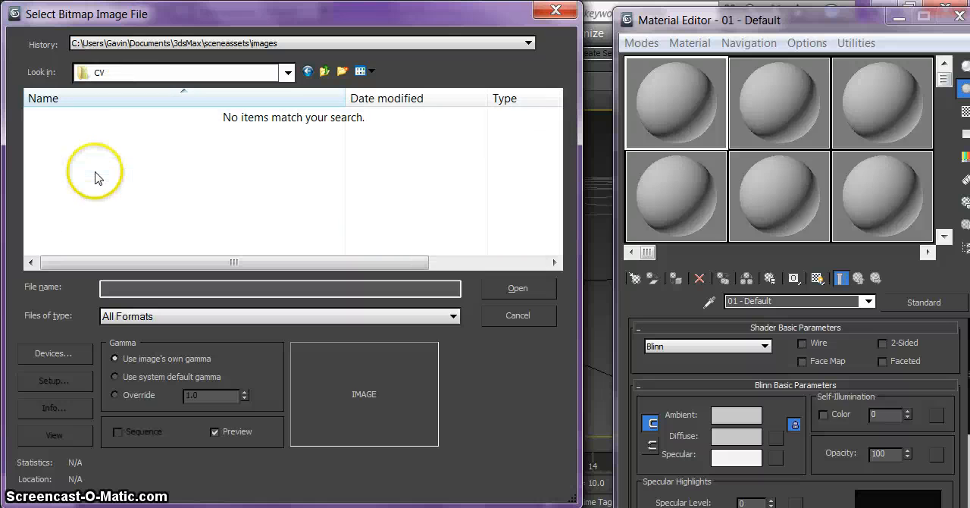
pyautogui.click(323, 72)
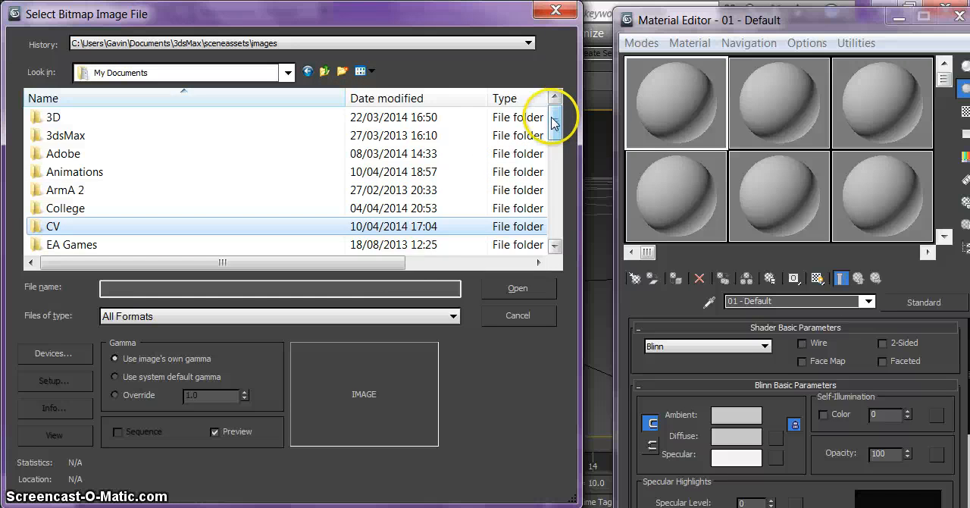
# Step: Load Red_UVTexture2 from the Group folder as the diffuse bitmap
pyautogui.moveTo(554, 123); pyautogui.dragTo(554, 134)
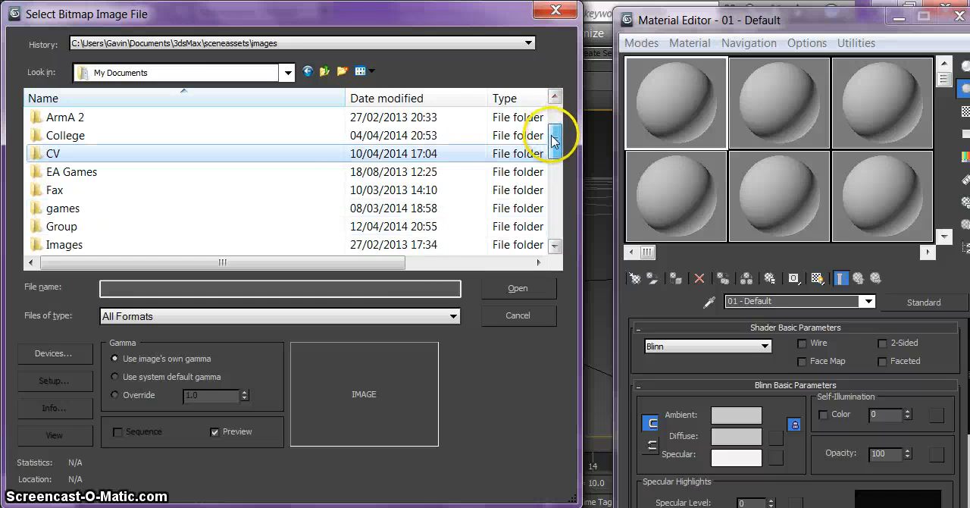
pyautogui.doubleClick(87, 232)
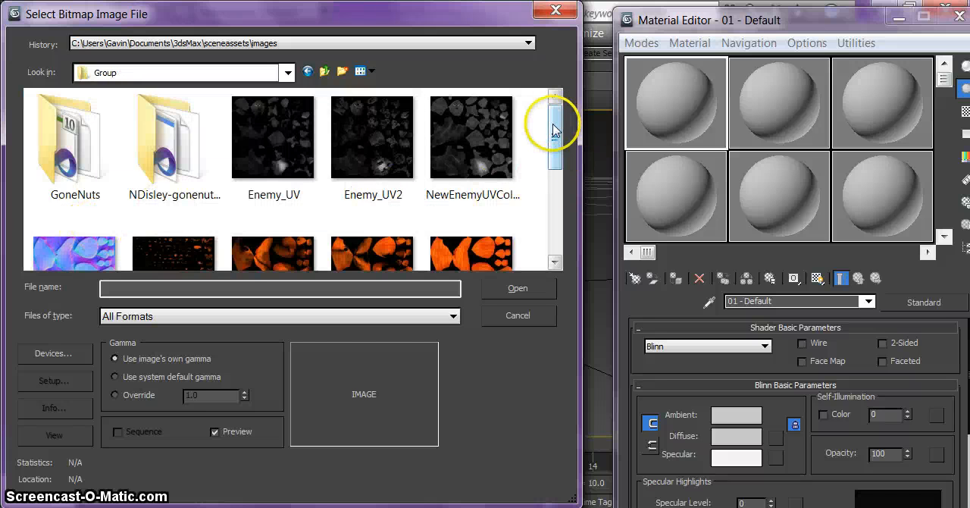
pyautogui.moveTo(554, 130); pyautogui.dragTo(553, 163)
pyautogui.click(493, 164)
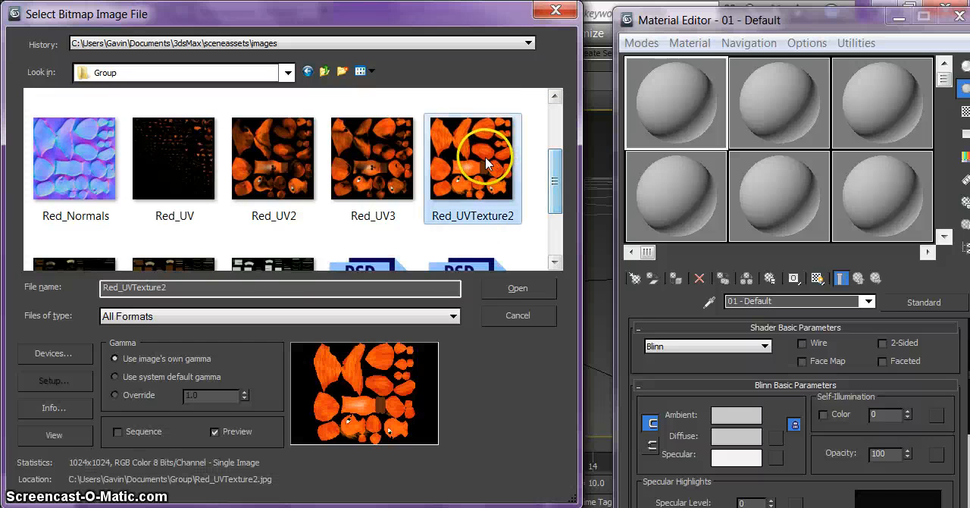
pyautogui.click(517, 288)
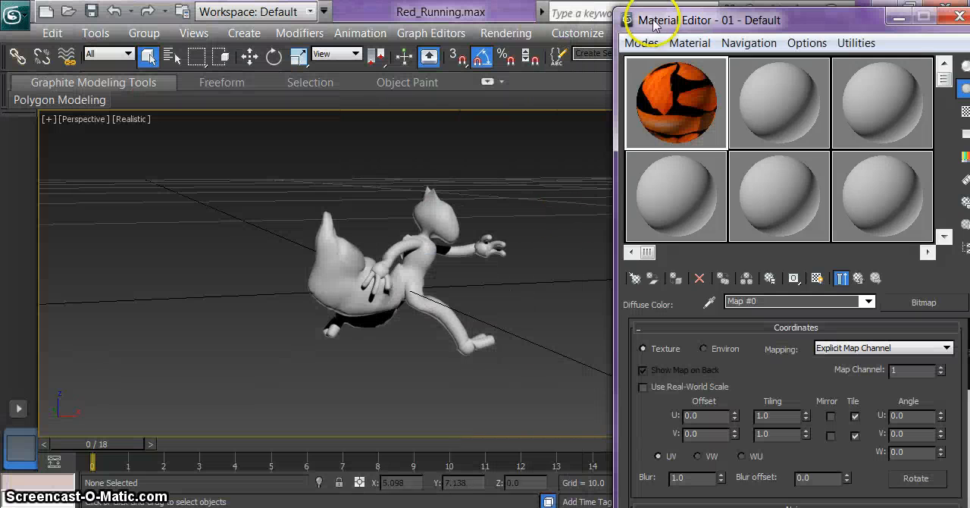
# Step: Apply the textured material to the running character, show its map in the viewport, and minimize the Material Editor
pyautogui.moveTo(682, 107); pyautogui.dragTo(427, 235)
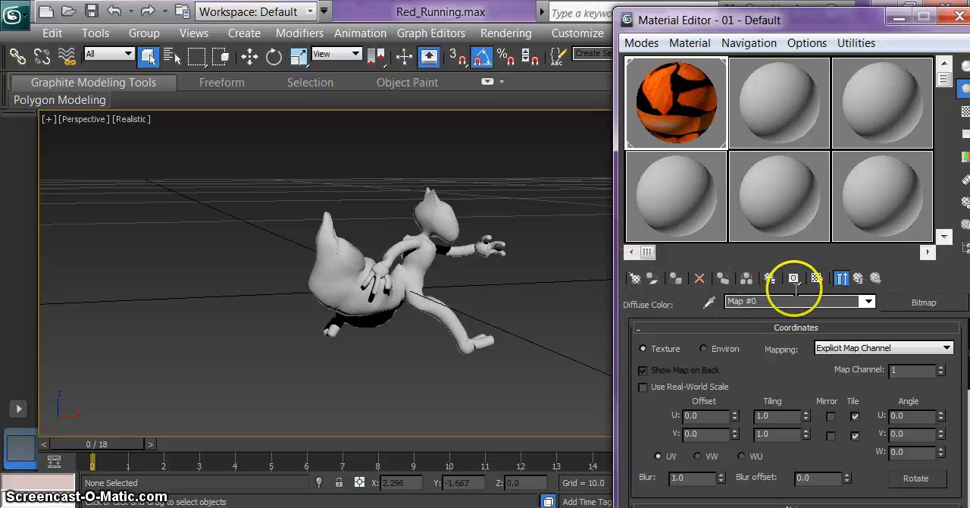
pyautogui.click(819, 280)
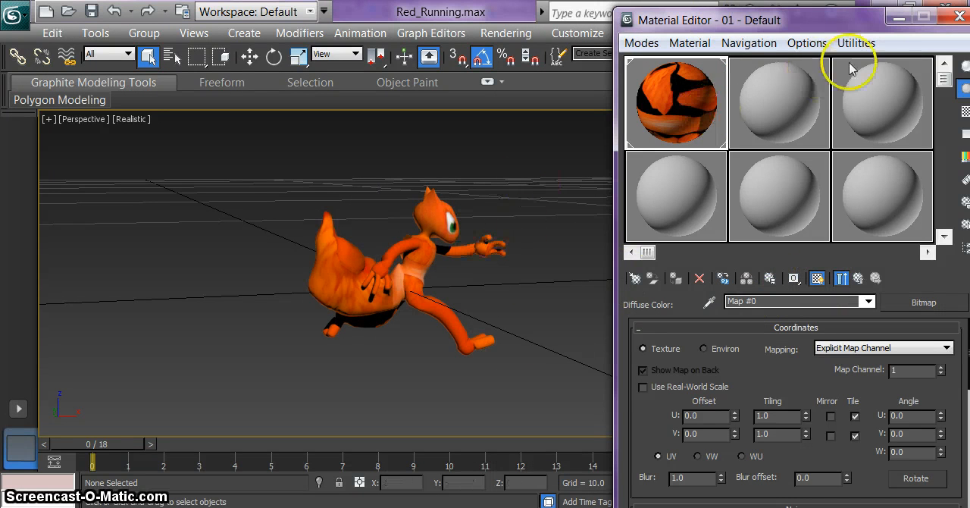
pyautogui.click(900, 20)
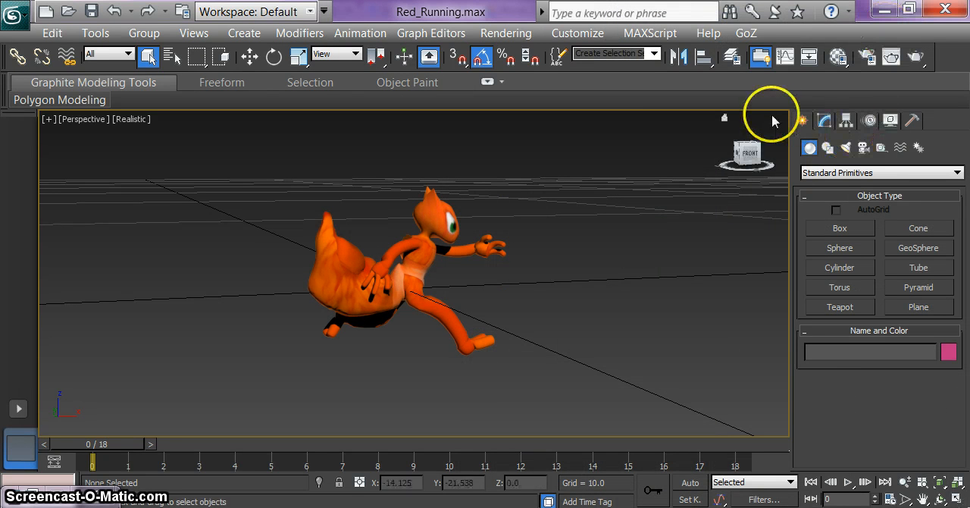
# Step: Create a standard Omni light with shadows on near the character's front foot, at about X 2.4, Y -3.7
pyautogui.click(846, 149)
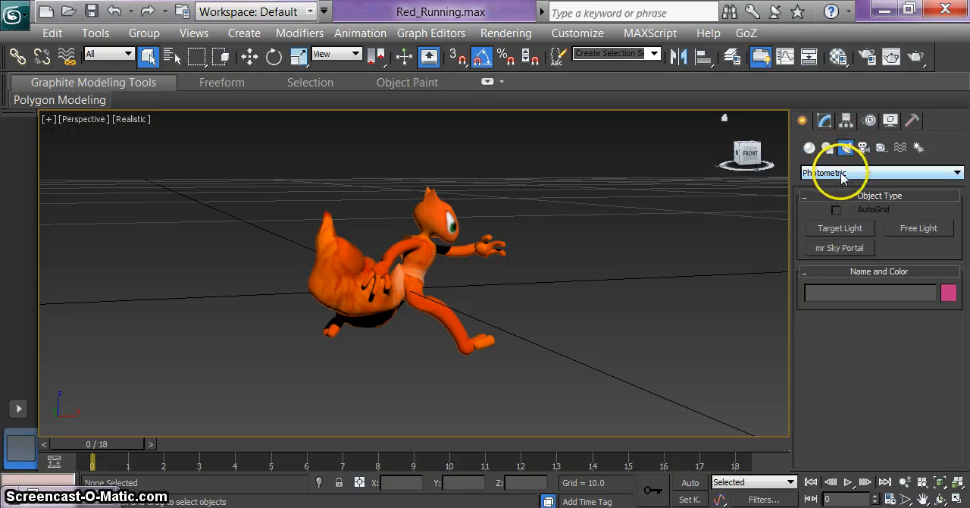
pyautogui.click(841, 173)
pyautogui.click(831, 191)
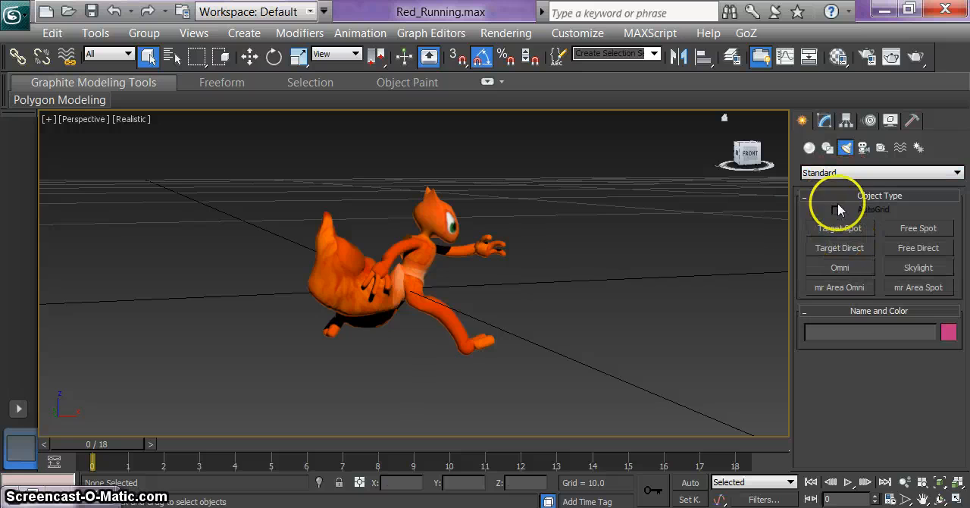
pyautogui.moveTo(763, 156); pyautogui.dragTo(685, 149)
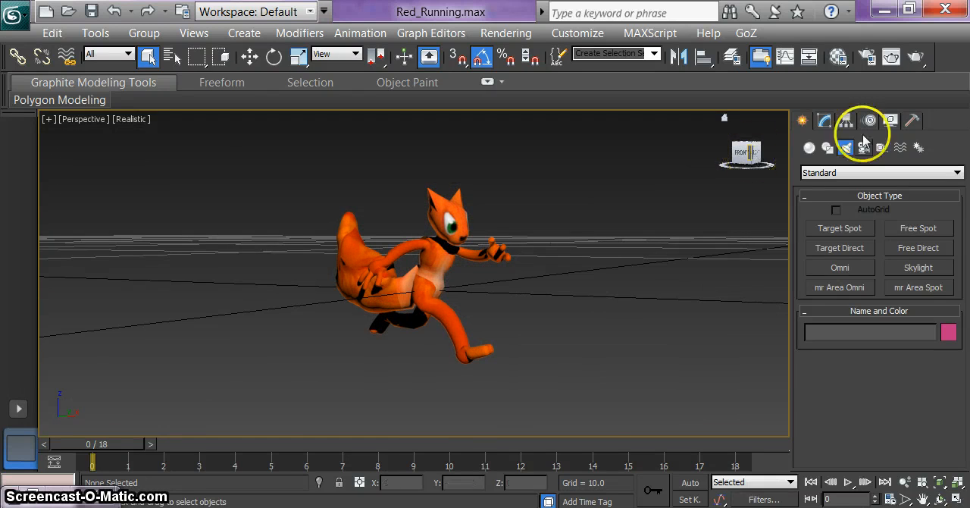
pyautogui.click(856, 269)
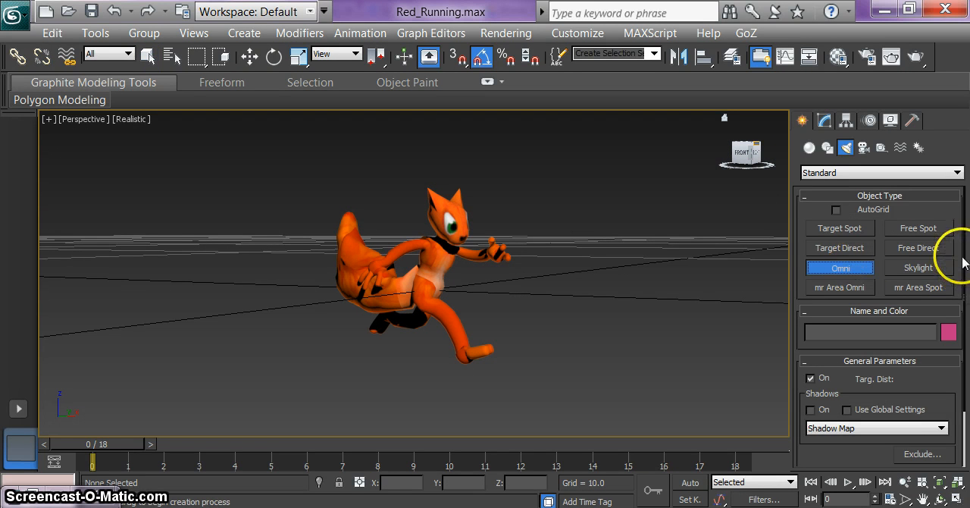
pyautogui.moveTo(963, 261); pyautogui.dragTo(953, 285)
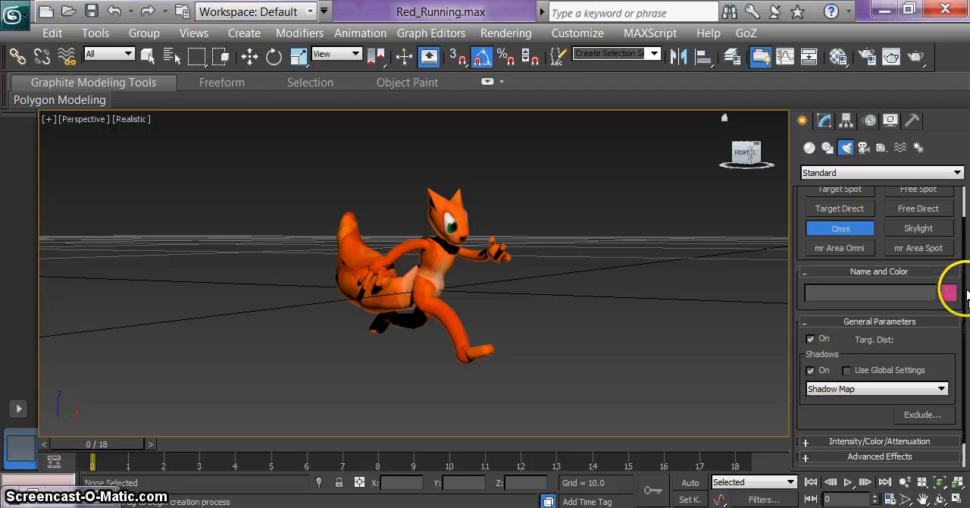
pyautogui.scroll(-1, 953, 286)
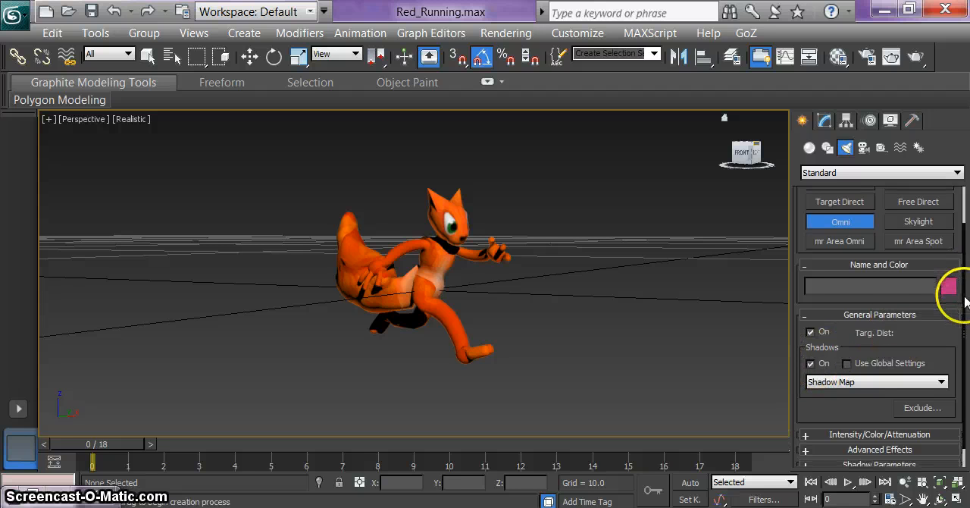
pyautogui.click(529, 375)
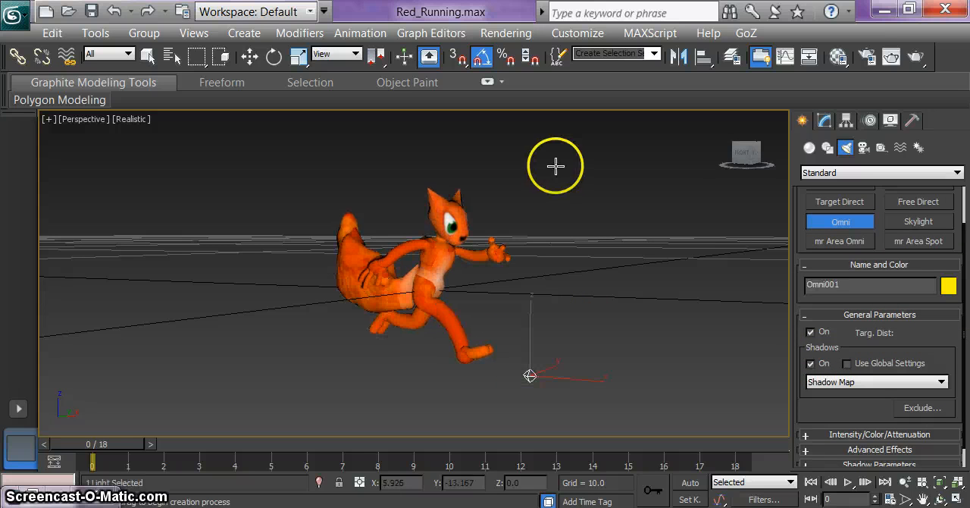
# Step: Raise the omni light to about Z 0.5 and move it across to about X 0.64, Y -2.62, near the character
pyautogui.press('w')
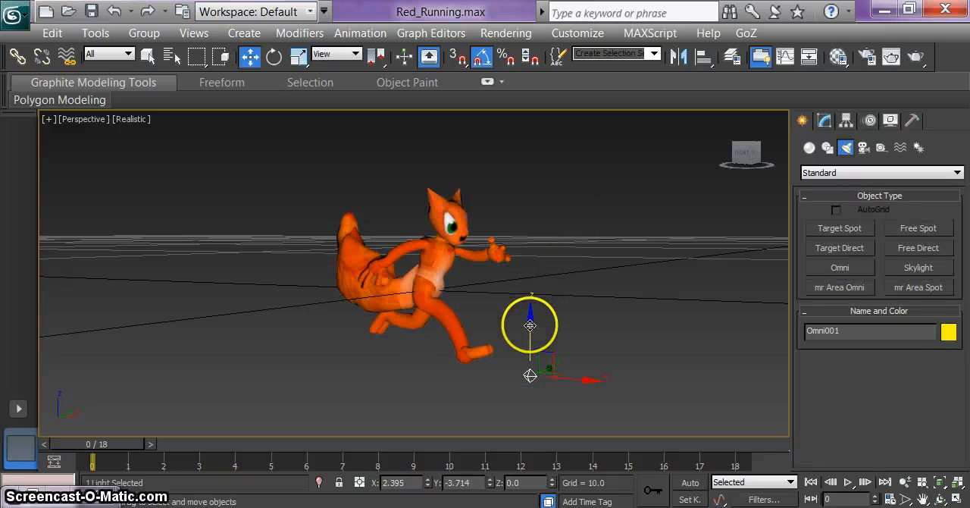
pyautogui.moveTo(530, 326); pyautogui.dragTo(539, 186)
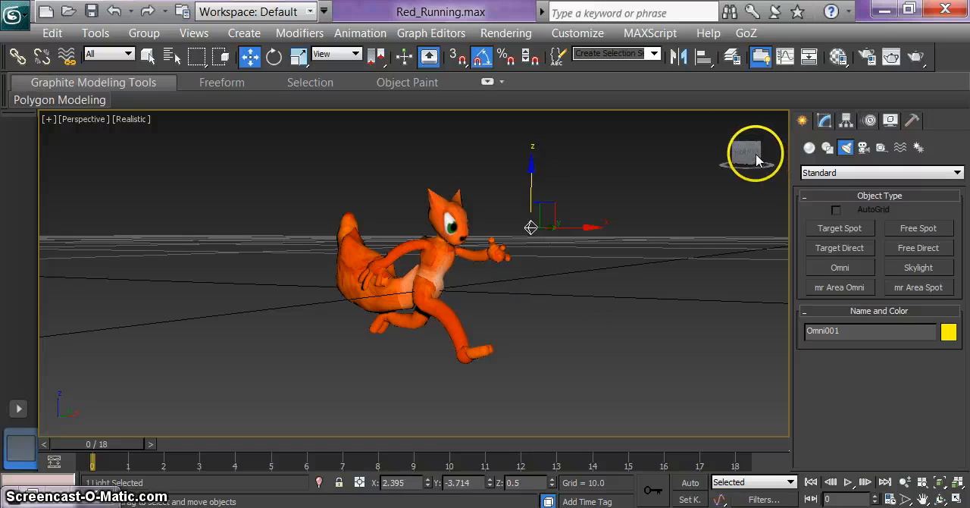
pyautogui.moveTo(755, 160)
pyautogui.mouseDown()
pyautogui.moveTo(678, 163)
pyautogui.moveTo(748, 152)
pyautogui.mouseUp()
pyautogui.moveTo(460, 200); pyautogui.dragTo(522, 314, button='middle')
pyautogui.moveTo(747, 156); pyautogui.dragTo(777, 172)
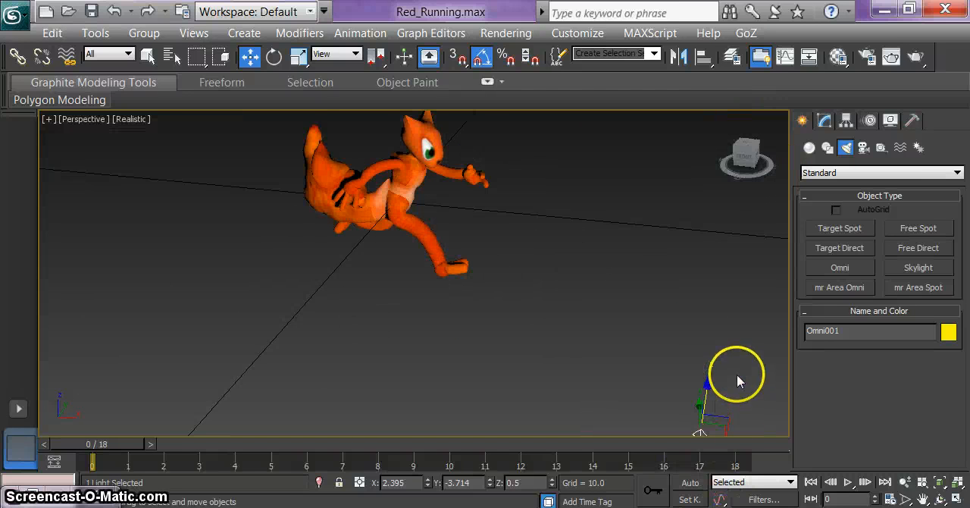
pyautogui.moveTo(738, 372); pyautogui.dragTo(724, 348, button='middle')
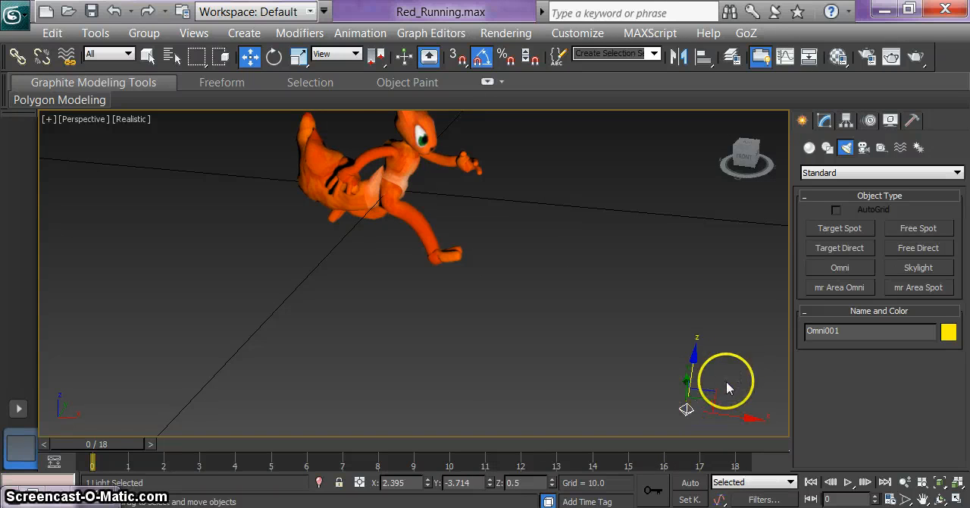
pyautogui.moveTo(735, 416); pyautogui.dragTo(388, 233)
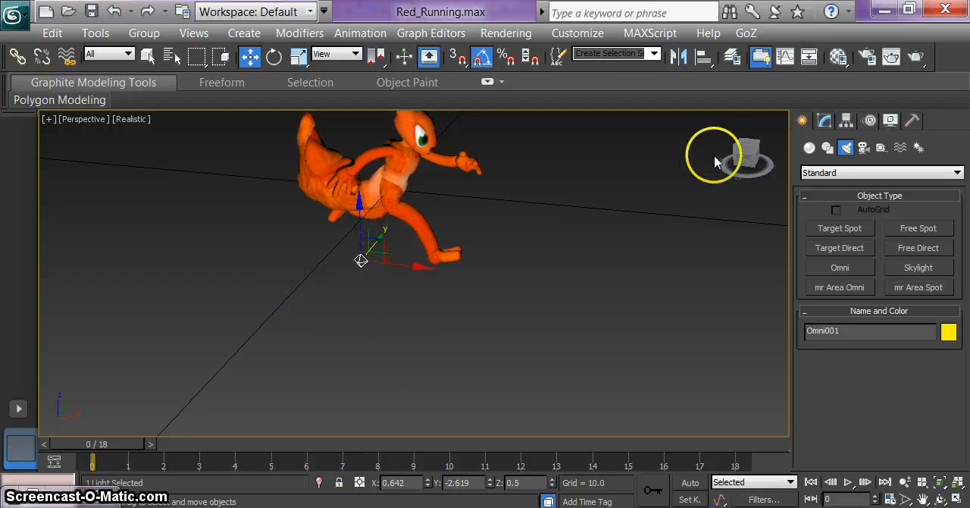
# Step: Create a second standard Omni light with shadows on and a multiplier of 0.28, beside the character as seen from the front
pyautogui.moveTo(746, 159); pyautogui.dragTo(688, 143)
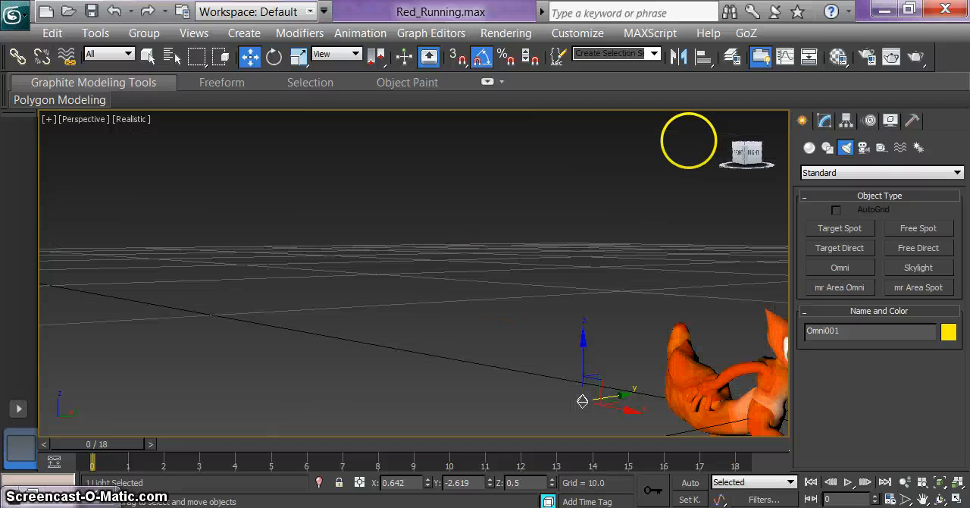
pyautogui.moveTo(737, 221); pyautogui.dragTo(240, 199, button='middle')
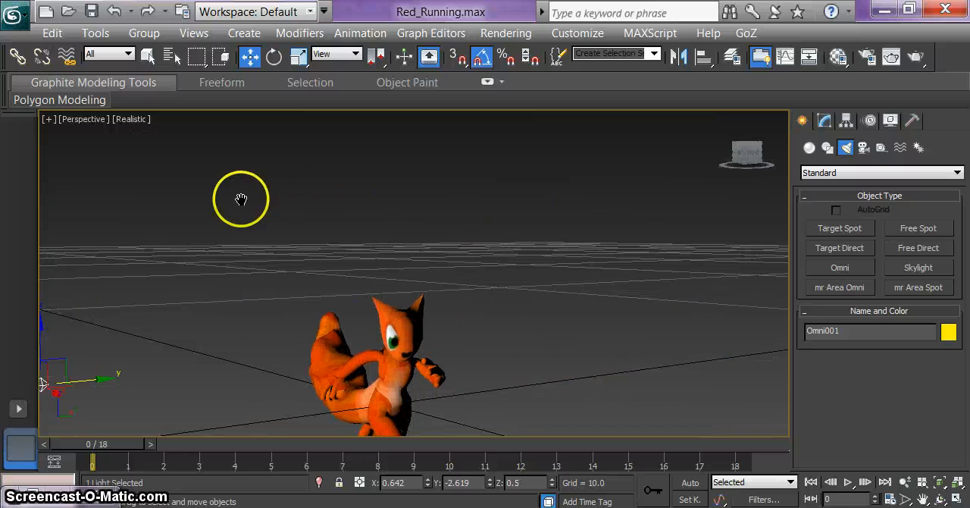
pyautogui.moveTo(721, 148); pyautogui.dragTo(675, 152)
pyautogui.moveTo(455, 173); pyautogui.dragTo(186, 167, button='middle')
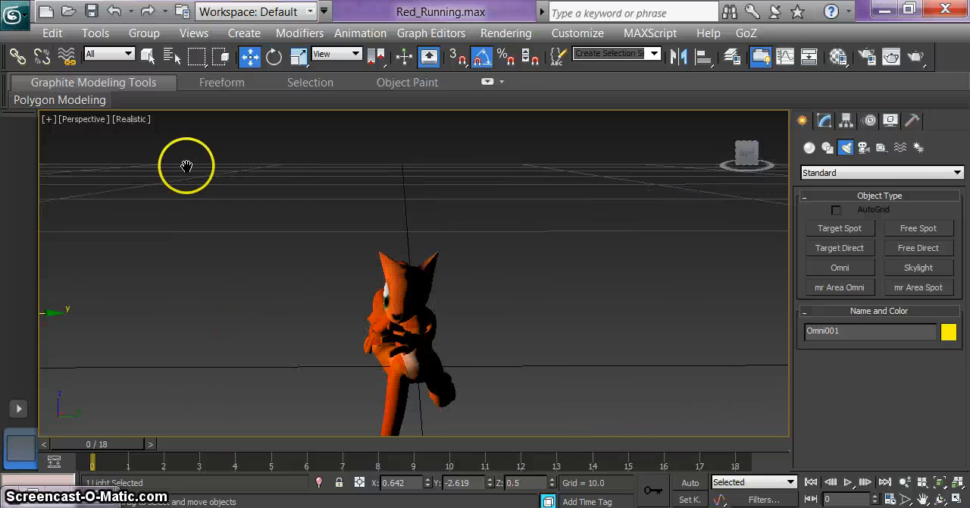
pyautogui.click(837, 270)
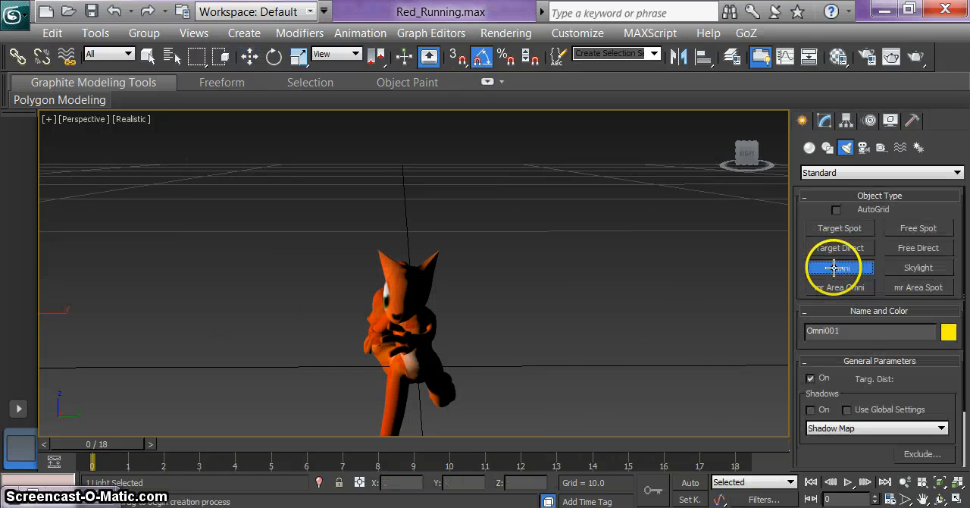
pyautogui.click(810, 409)
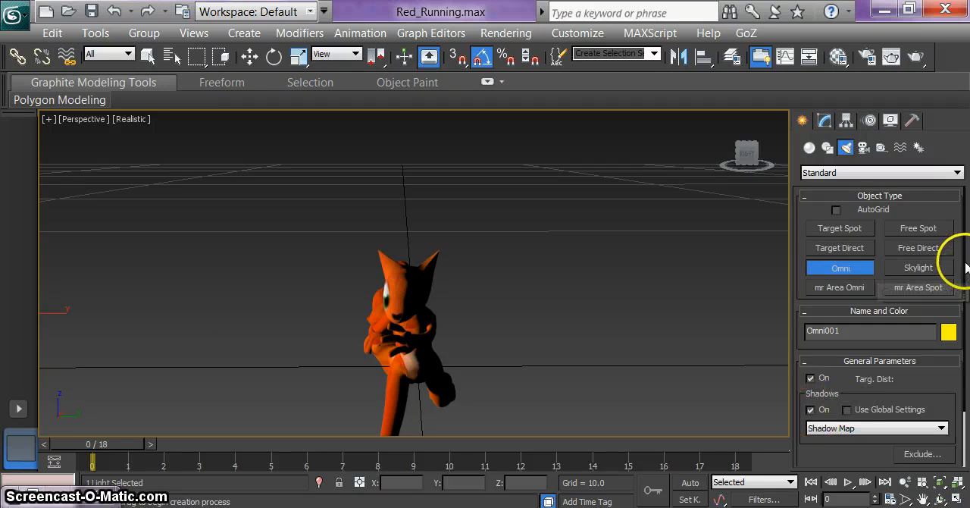
pyautogui.scroll(-3, 956, 288)
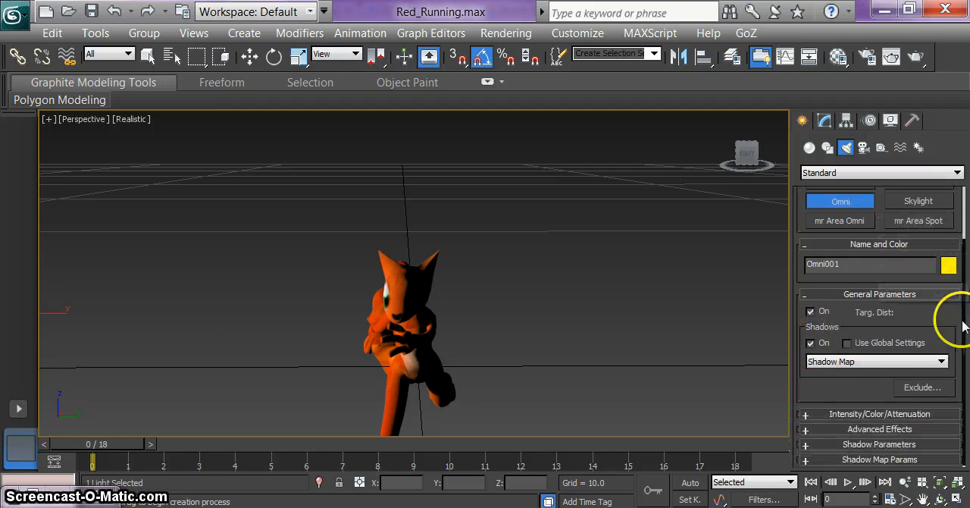
pyautogui.click(807, 416)
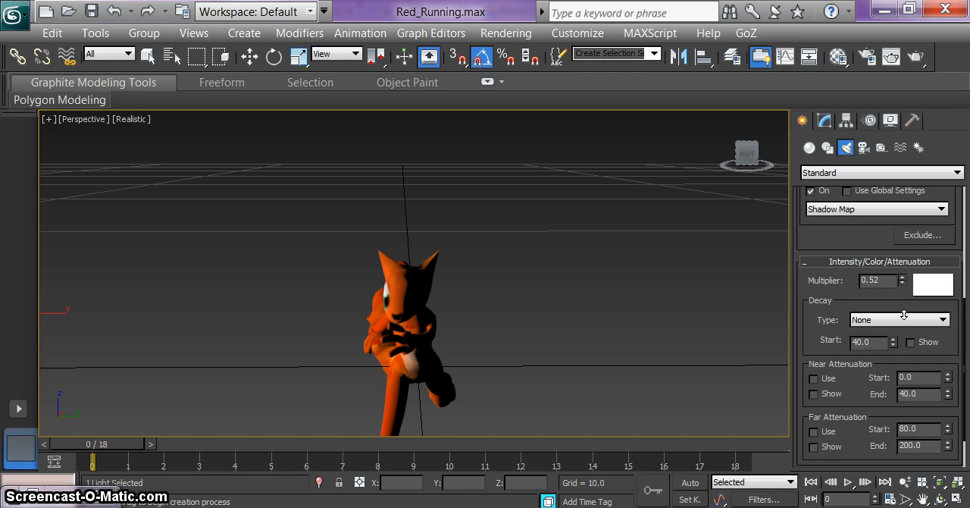
pyautogui.click(901, 278)
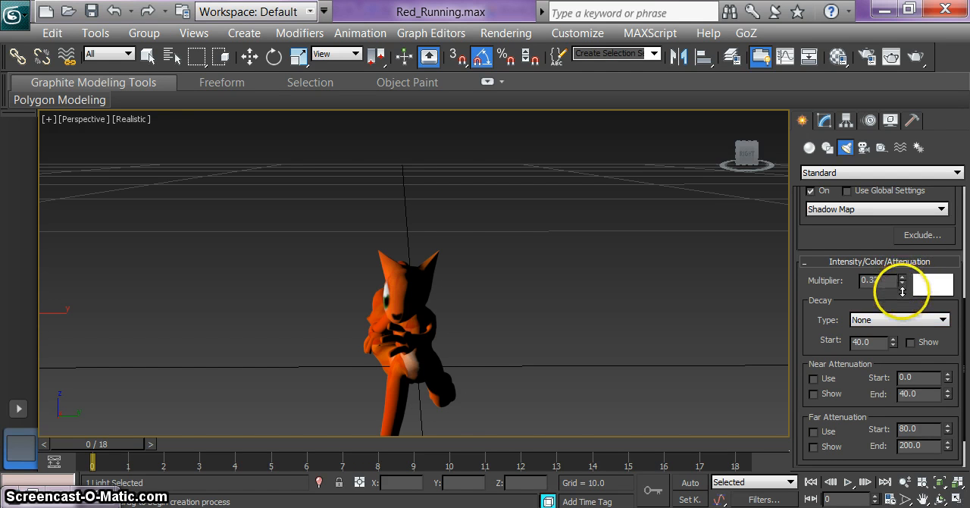
pyautogui.moveTo(901, 293); pyautogui.dragTo(858, 315)
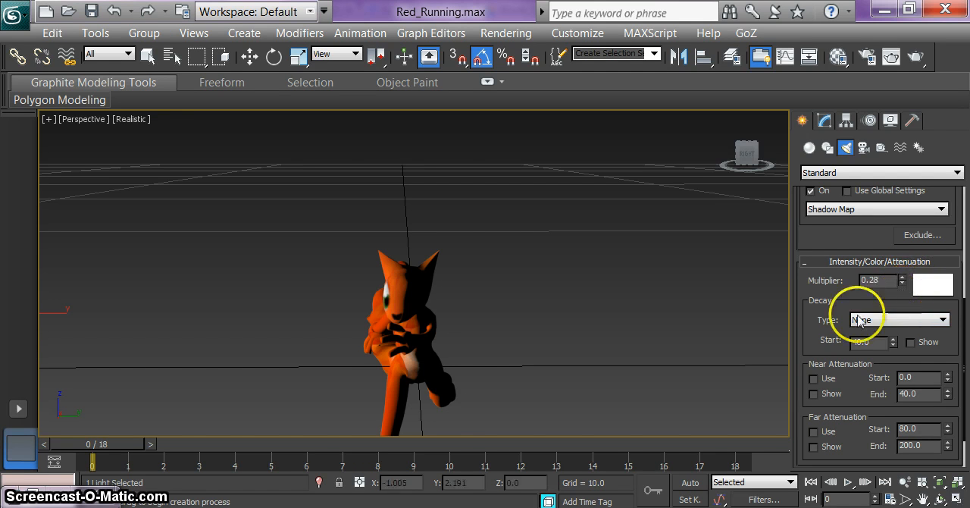
pyautogui.click(514, 406)
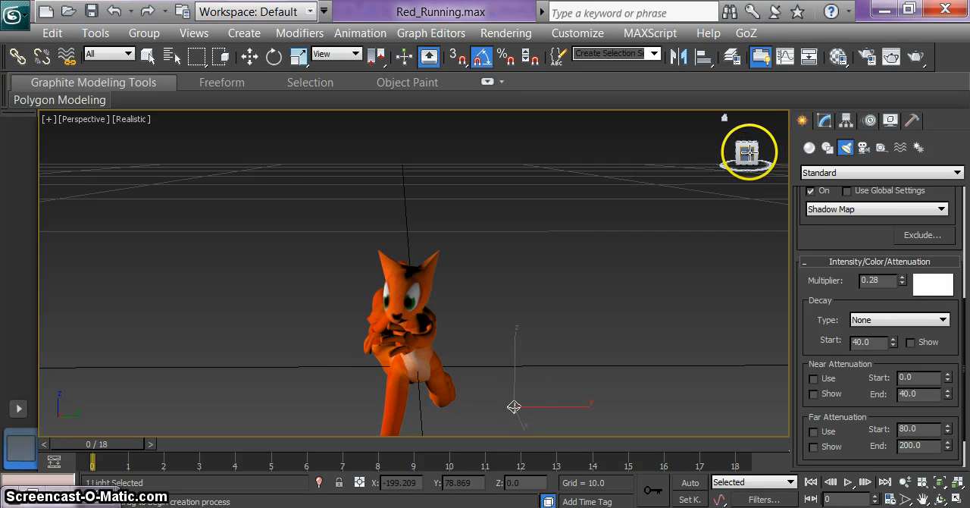
# Step: Add a third shadow-casting Omni light with multiplier 0.14 behind the character at about X -1.59, Y 0.11, and raise it to about Z 1.0
pyautogui.moveTo(747, 152); pyautogui.dragTo(738, 174)
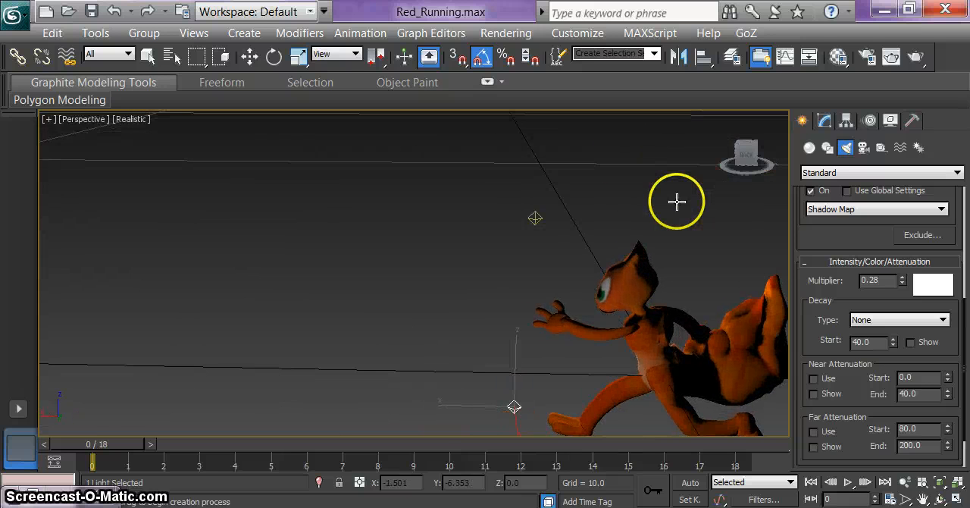
pyautogui.keyDown('alt'); pyautogui.moveTo(677, 200); pyautogui.dragTo(448, 169, button='middle'); pyautogui.keyUp('alt')
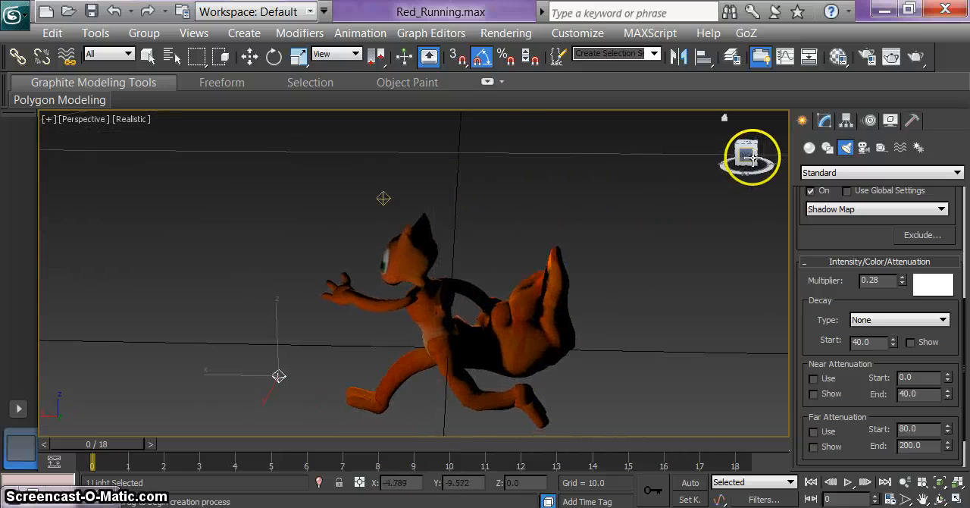
pyautogui.moveTo(720, 156); pyautogui.dragTo(660, 160)
pyautogui.moveTo(606, 224); pyautogui.dragTo(584, 2, button='middle')
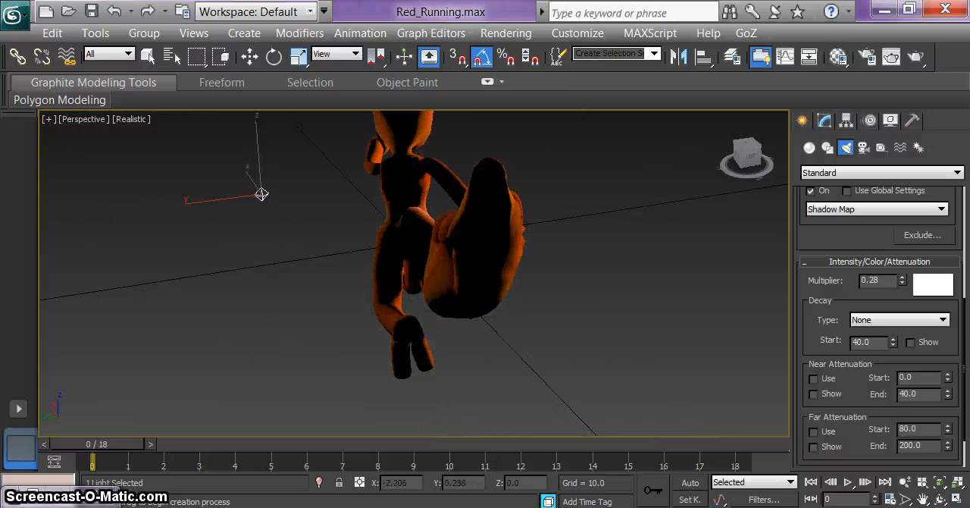
pyautogui.moveTo(965, 311); pyautogui.dragTo(963, 183)
pyautogui.scroll(1, 838, 241)
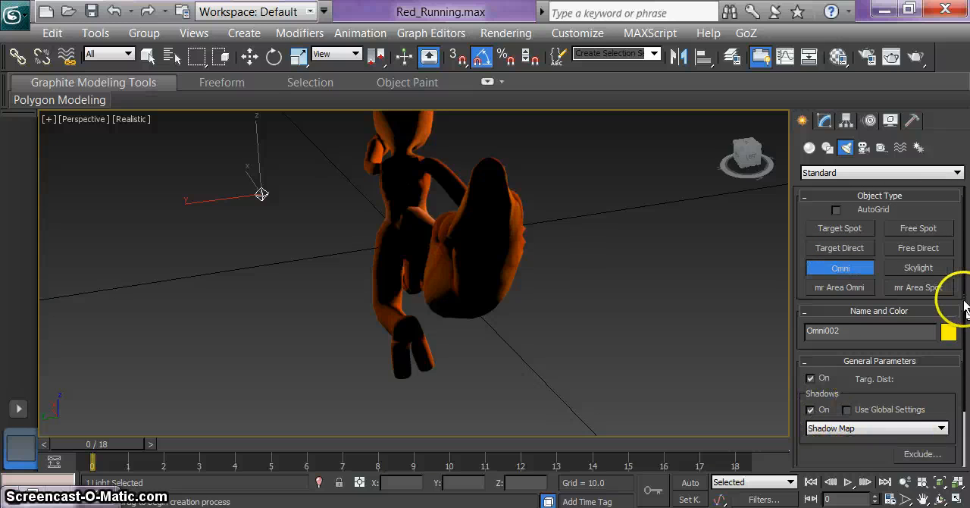
pyautogui.scroll(-1, 963, 363)
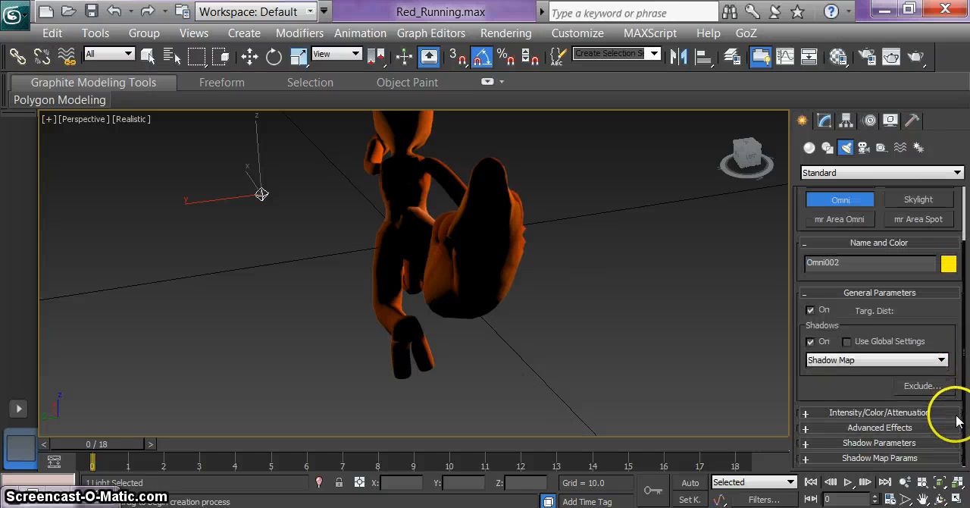
pyautogui.click(807, 413)
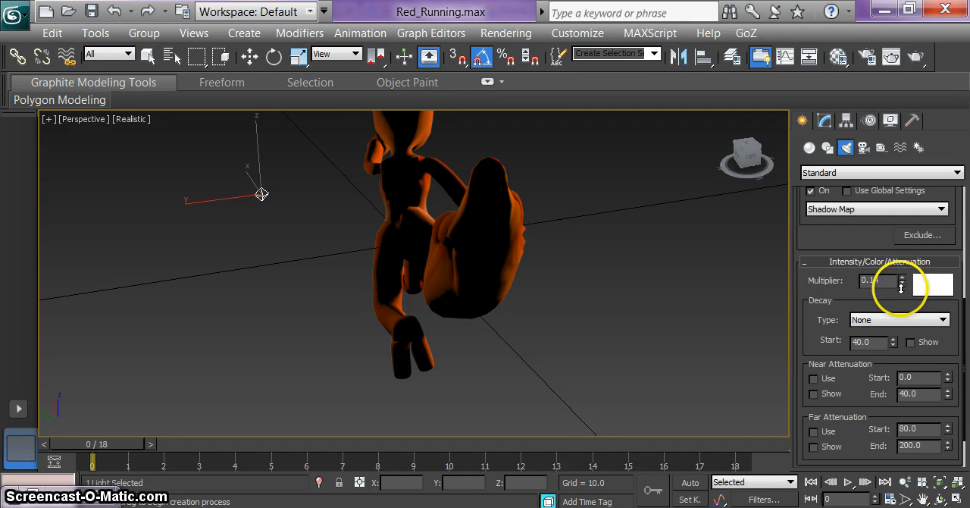
pyautogui.click(537, 409)
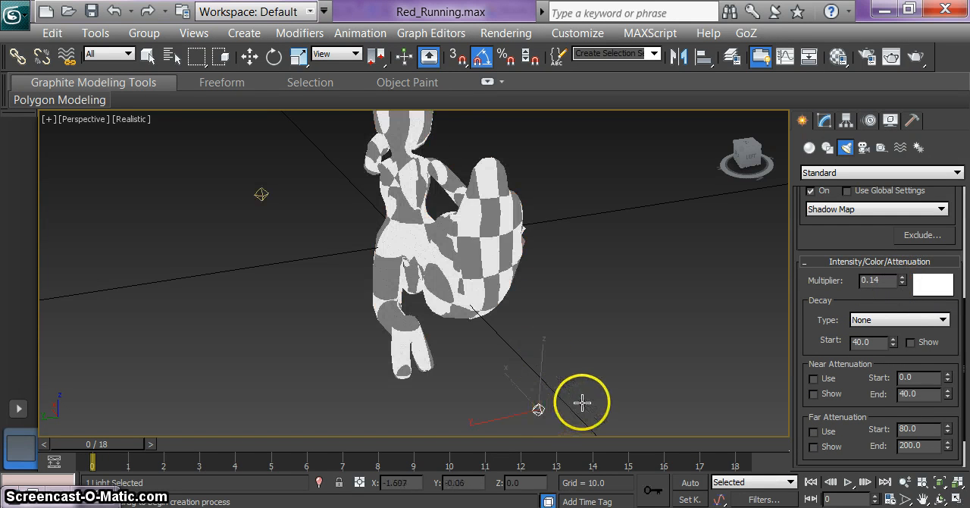
pyautogui.press('w')
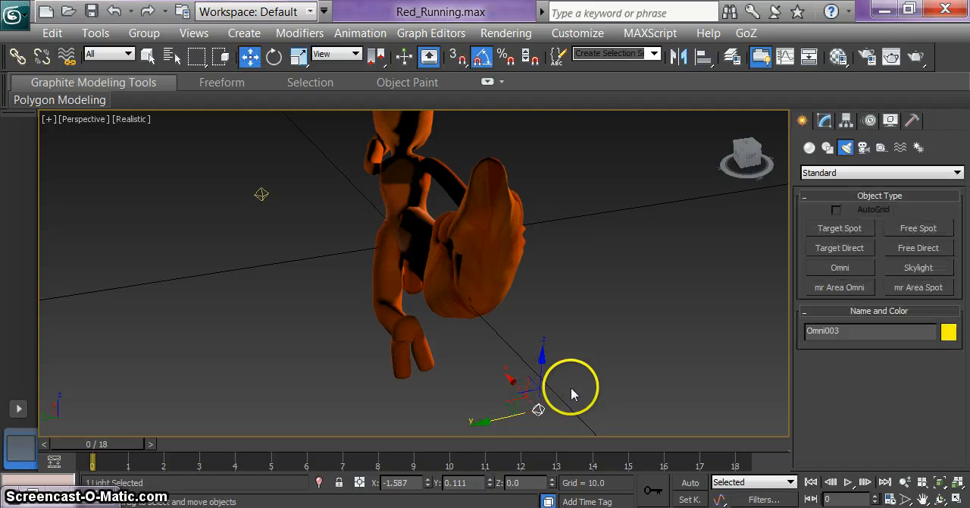
pyautogui.moveTo(539, 371); pyautogui.dragTo(541, 108)
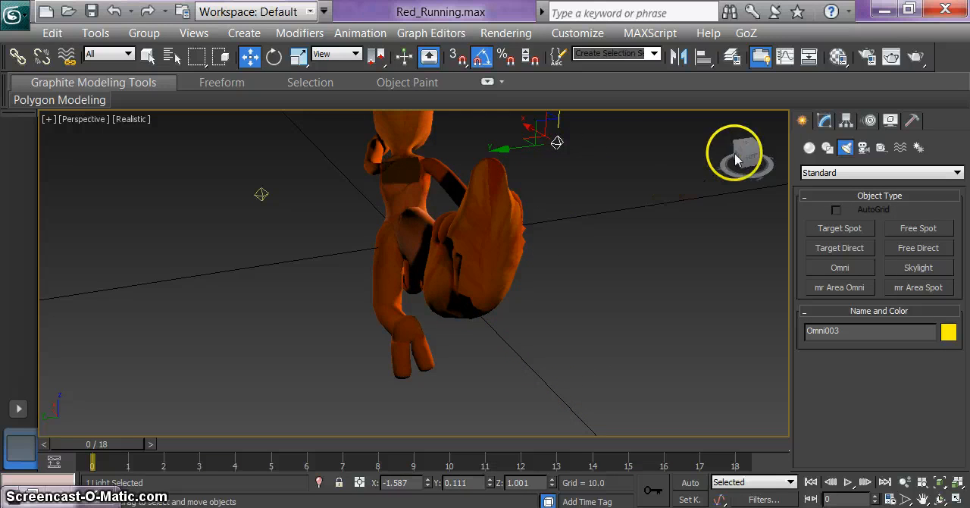
# Step: Examine the lighting on the character from behind, up close and from the side to judge the three omni lights
pyautogui.moveTo(630, 147); pyautogui.dragTo(646, 232, button='middle')
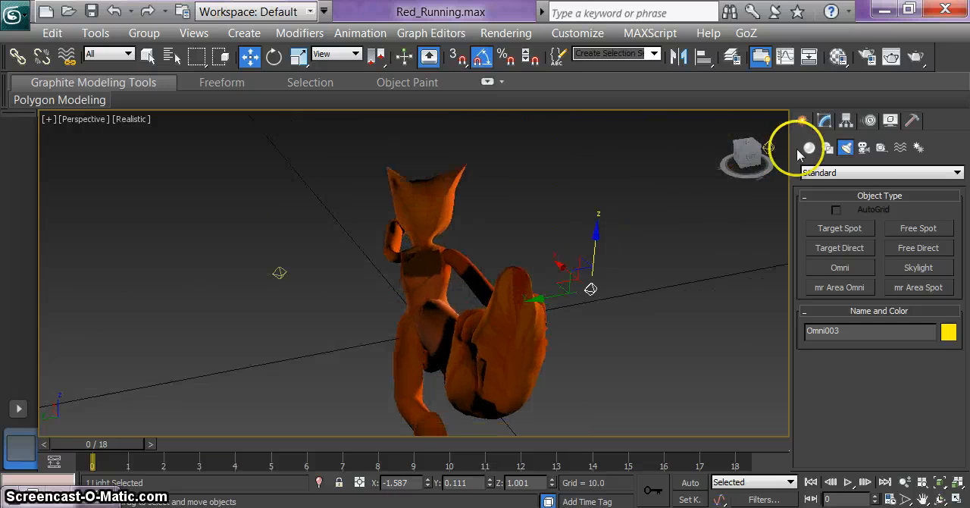
pyautogui.keyDown('alt'); pyautogui.moveTo(707, 156); pyautogui.dragTo(654, 152, button='middle'); pyautogui.keyUp('alt')
pyautogui.moveTo(706, 248); pyautogui.dragTo(388, 89, button='middle')
pyautogui.moveTo(591, 247); pyautogui.dragTo(592, 252, button='middle')
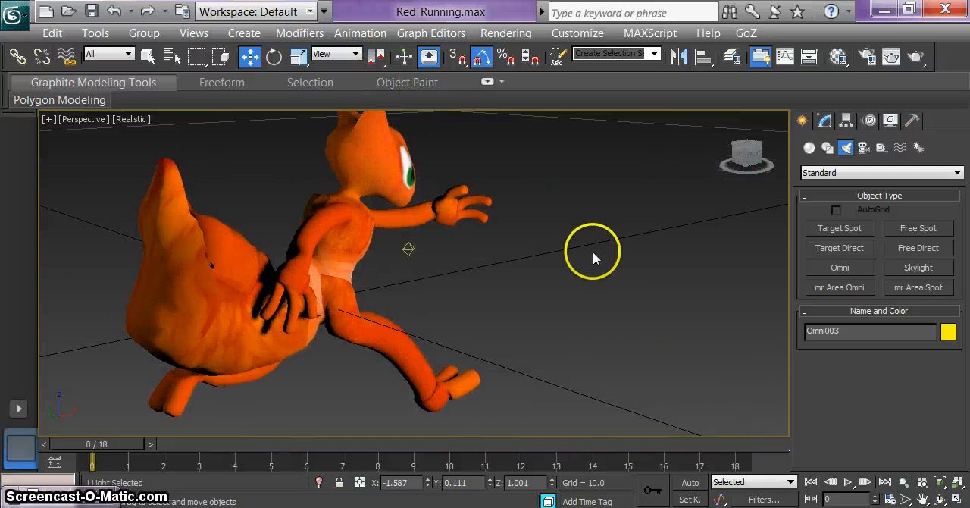
pyautogui.scroll(6, 594, 258)
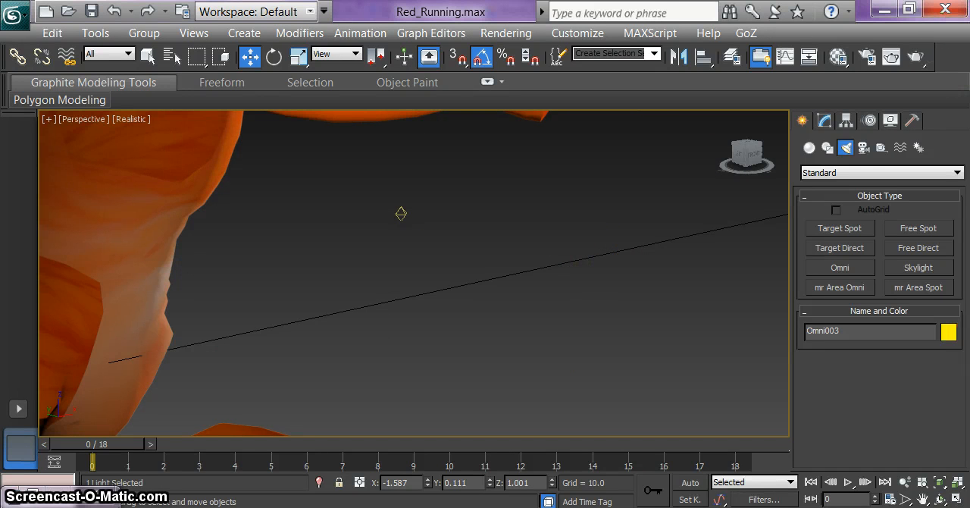
pyautogui.scroll(-6, 375, 322)
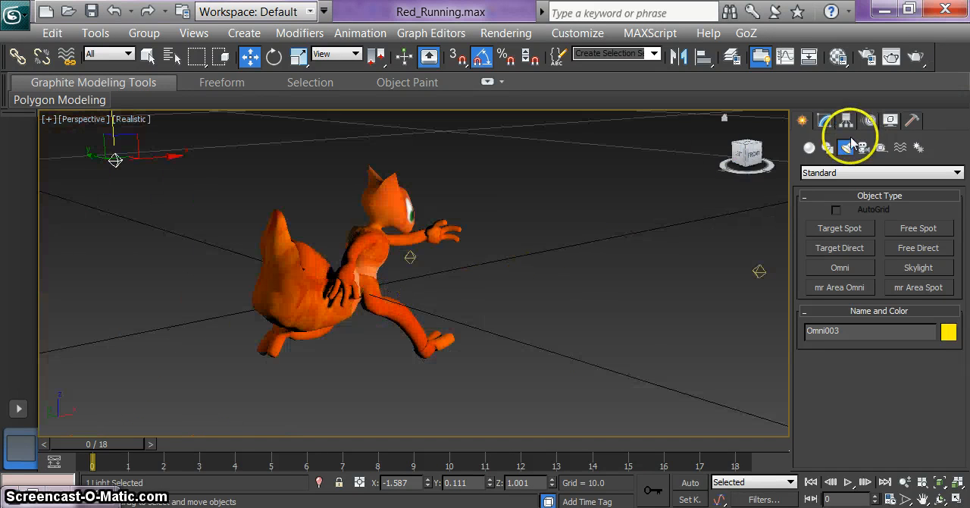
pyautogui.moveTo(747, 152); pyautogui.dragTo(655, 205)
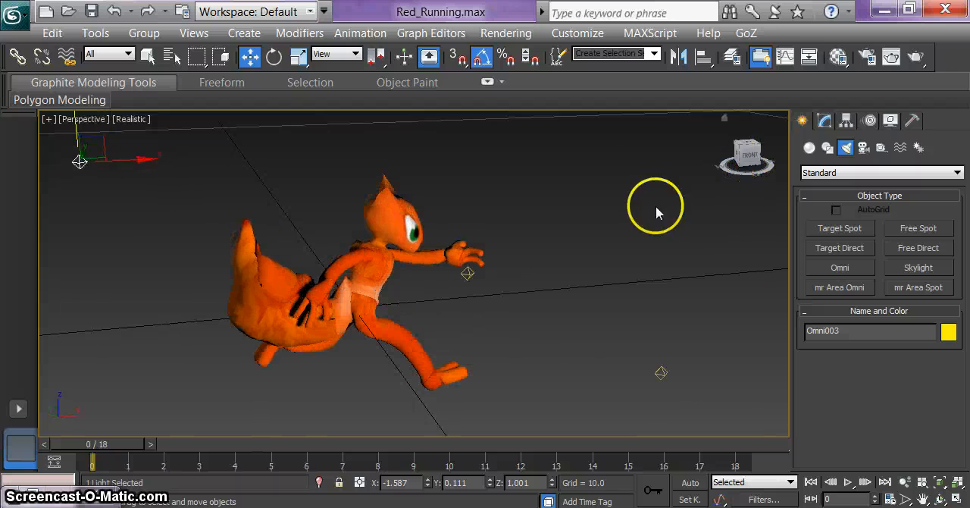
pyautogui.keyDown('alt'); pyautogui.moveTo(655, 204); pyautogui.dragTo(642, 202, button='middle'); pyautogui.keyUp('alt')
# Step: Render a single frame of the Perspective view showing the character from the side, and close the render windows
pyautogui.click(866, 58)
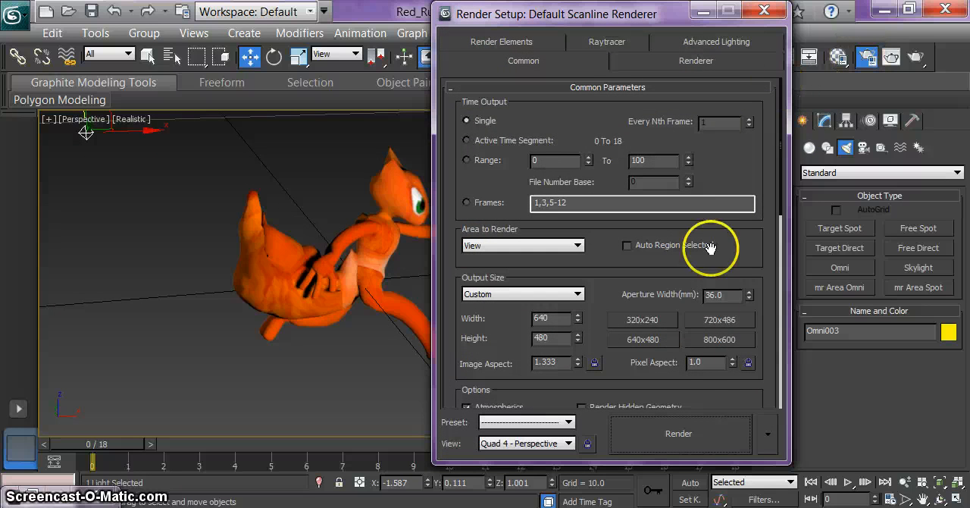
pyautogui.click(698, 444)
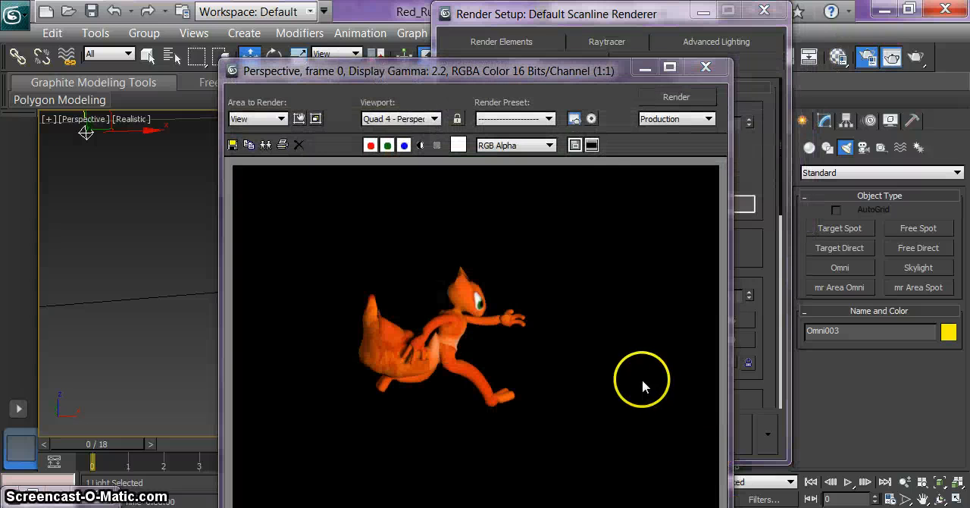
pyautogui.click(706, 66)
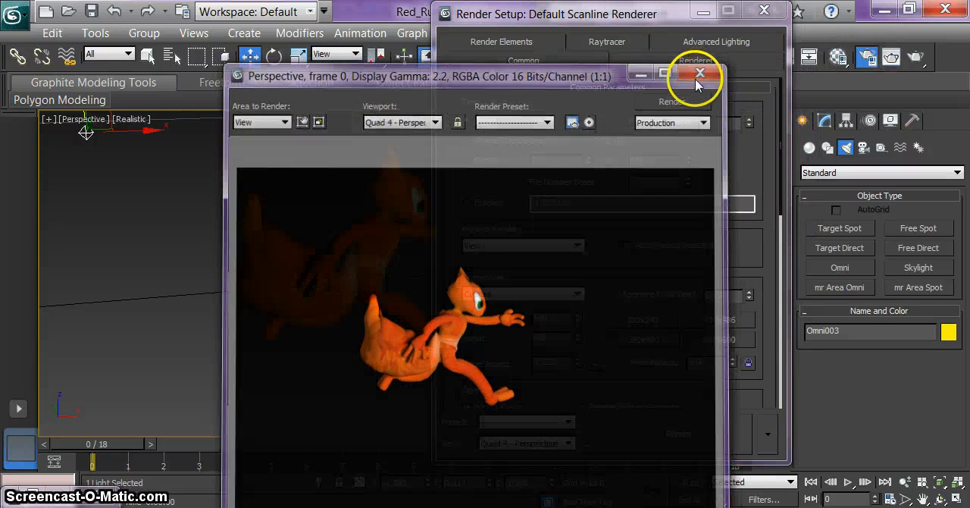
pyautogui.click(764, 18)
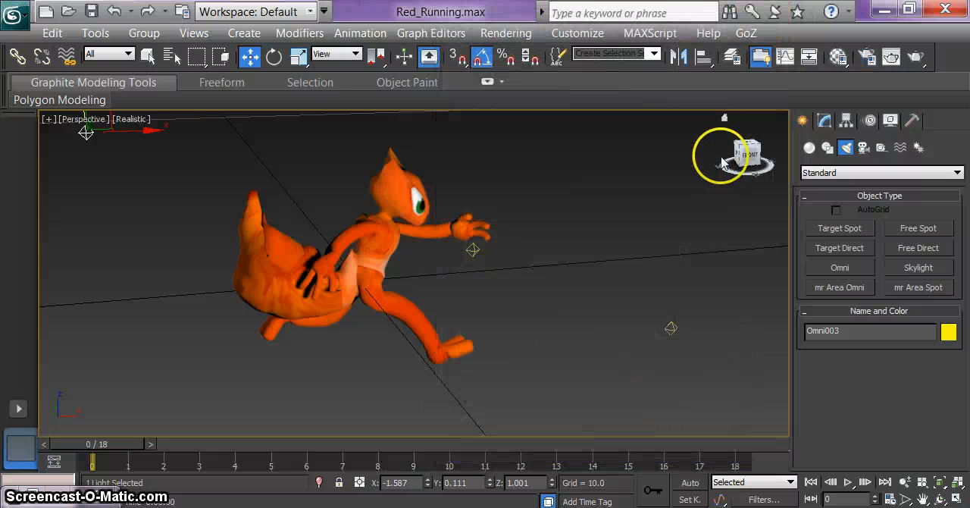
# Step: Render a single frame of the Perspective view showing the character from behind, and close the render windows
pyautogui.moveTo(748, 156); pyautogui.dragTo(110, 165)
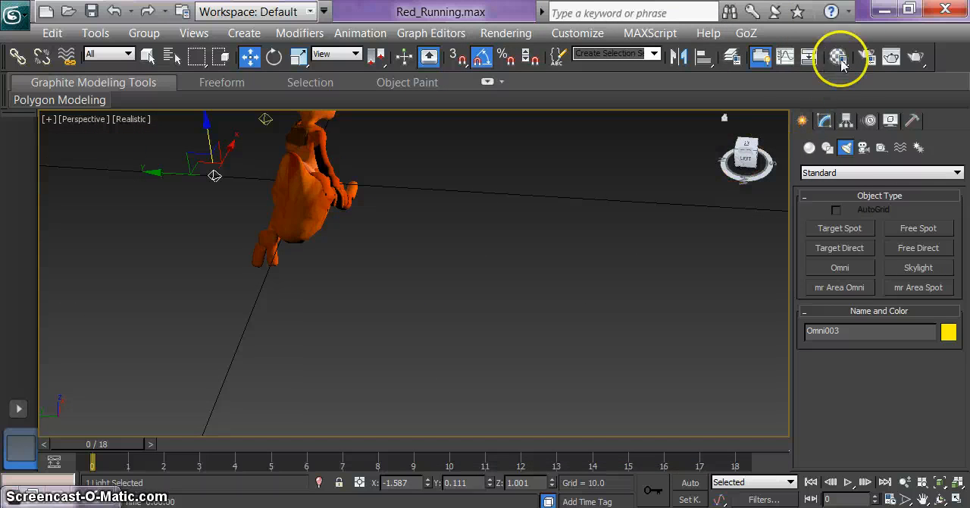
pyautogui.click(870, 58)
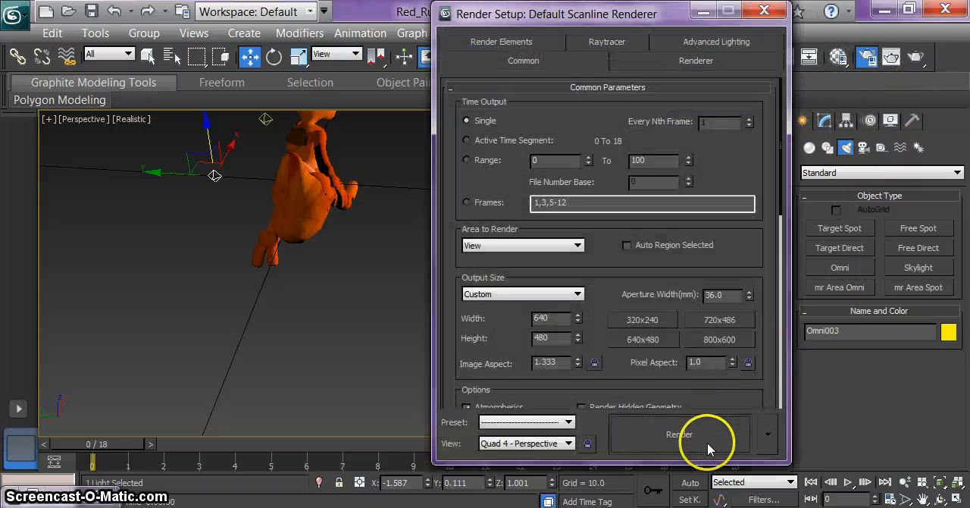
pyautogui.click(705, 444)
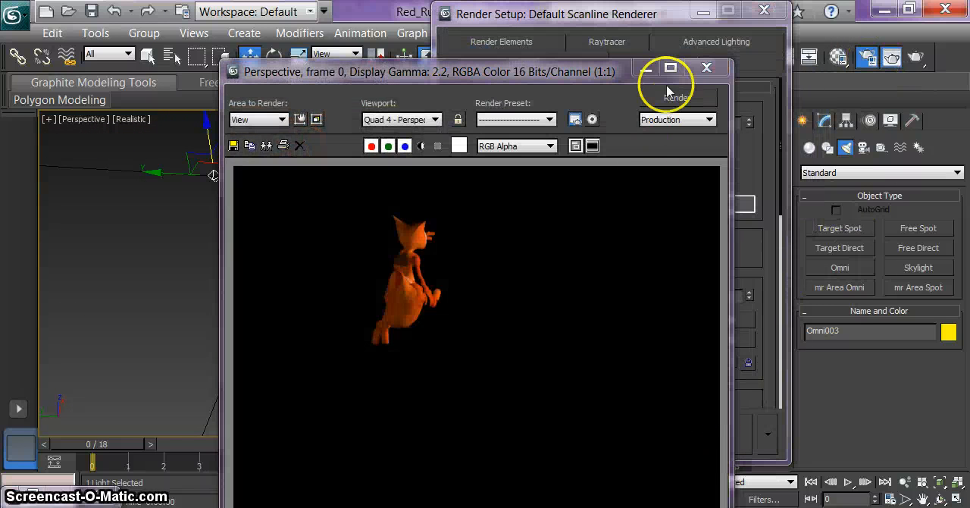
pyautogui.click(706, 68)
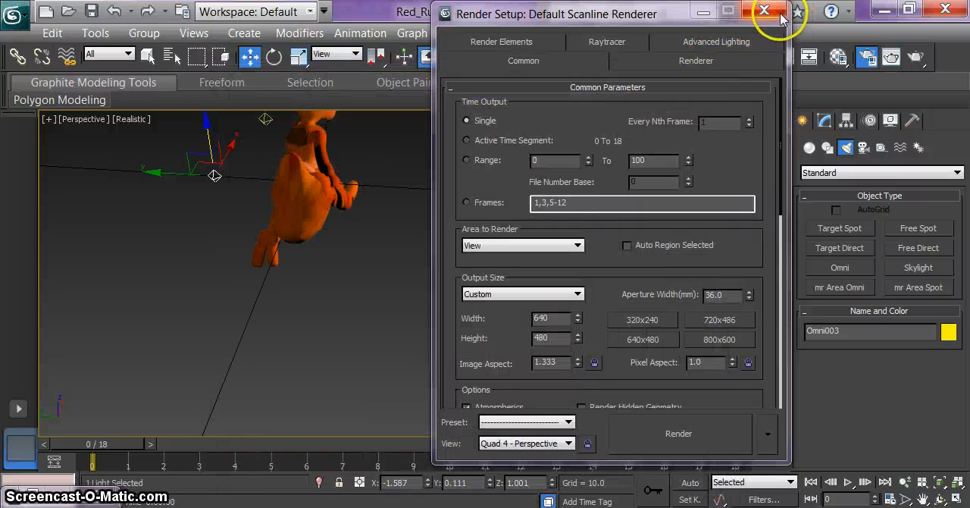
pyautogui.click(764, 11)
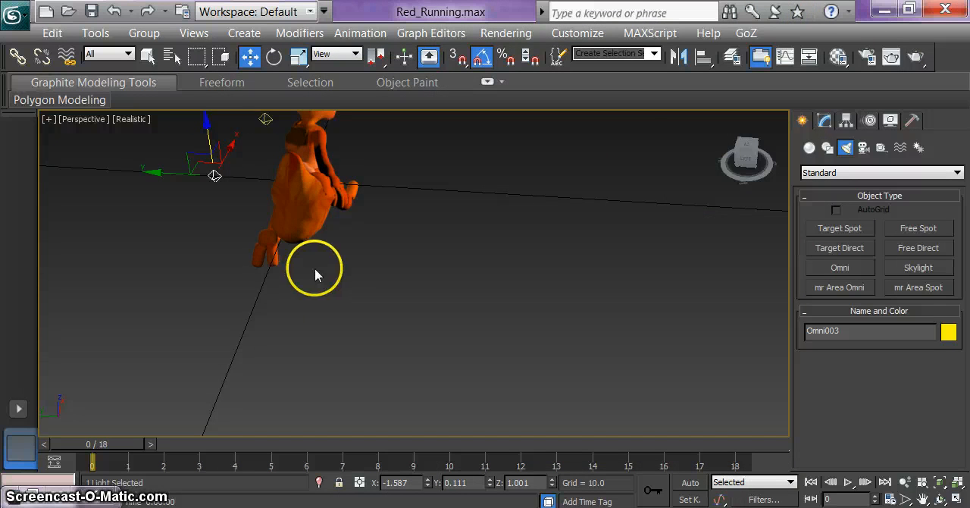
# Step: Select the running character Red1 and bring it into a side view
pyautogui.keyDown('alt'); pyautogui.moveTo(316, 273); pyautogui.dragTo(325, 227, button='middle'); pyautogui.keyUp('alt')
pyautogui.click(323, 226)
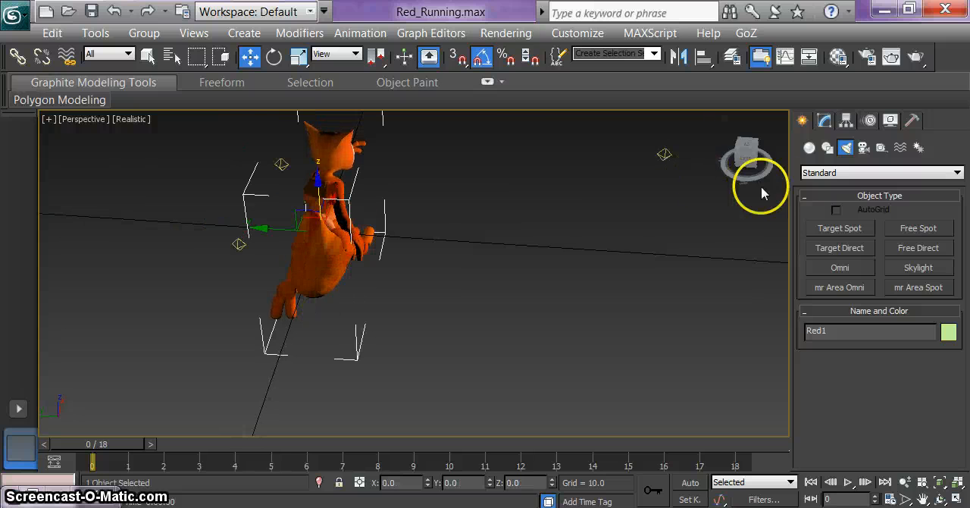
pyautogui.moveTo(746, 156); pyautogui.dragTo(687, 143)
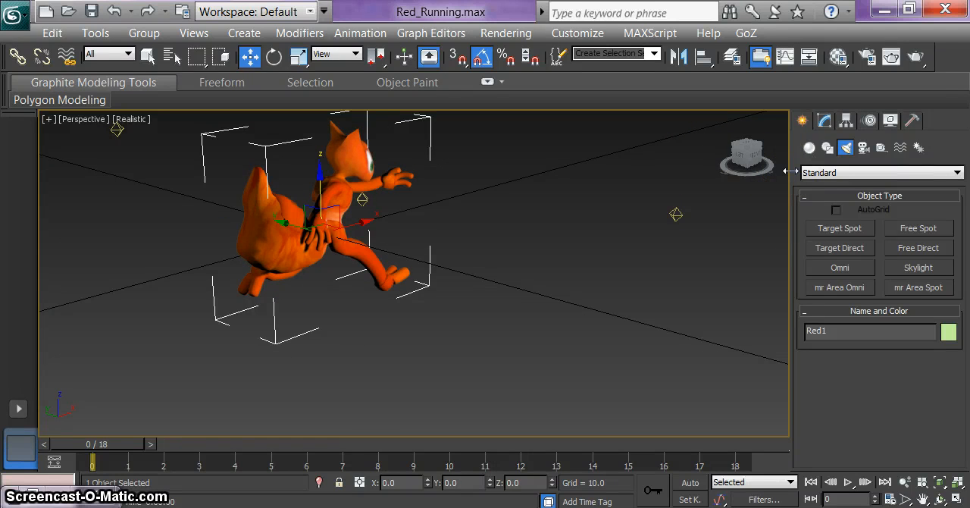
# Step: Open Render To Texture for Red1 and add a LightingMap element to its output
pyautogui.press('0')
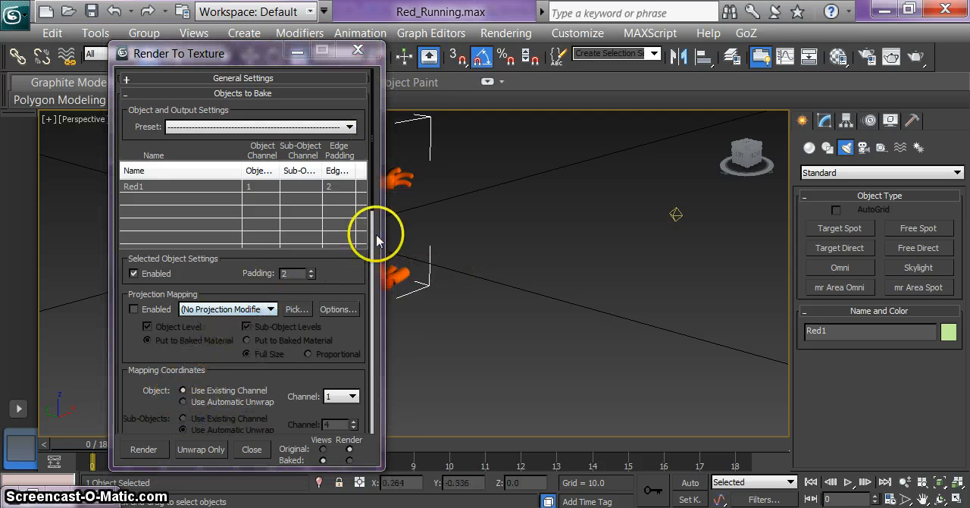
pyautogui.moveTo(373, 208); pyautogui.dragTo(354, 333)
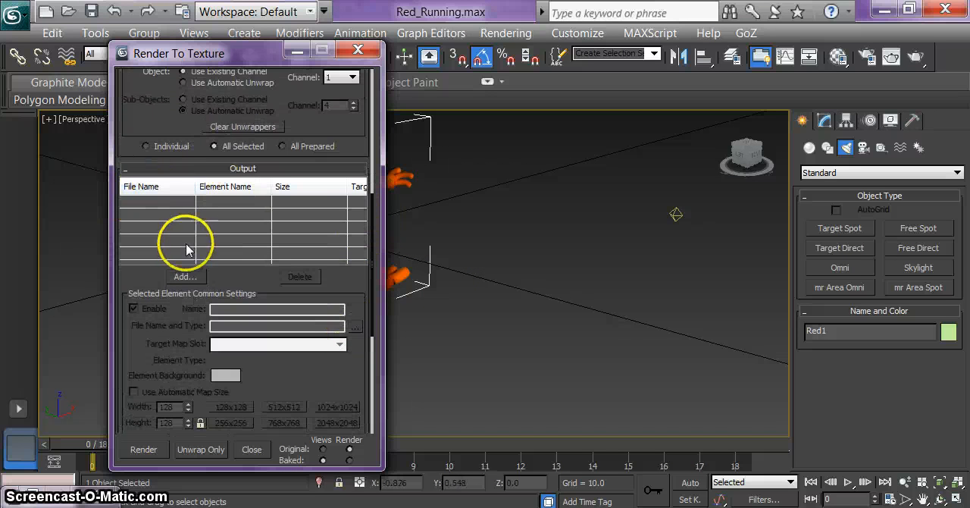
pyautogui.click(184, 275)
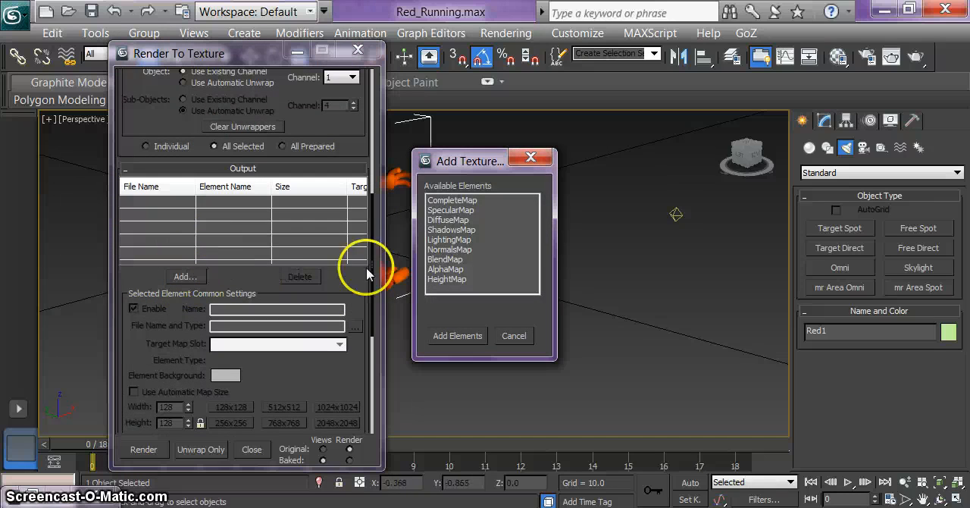
pyautogui.click(453, 240)
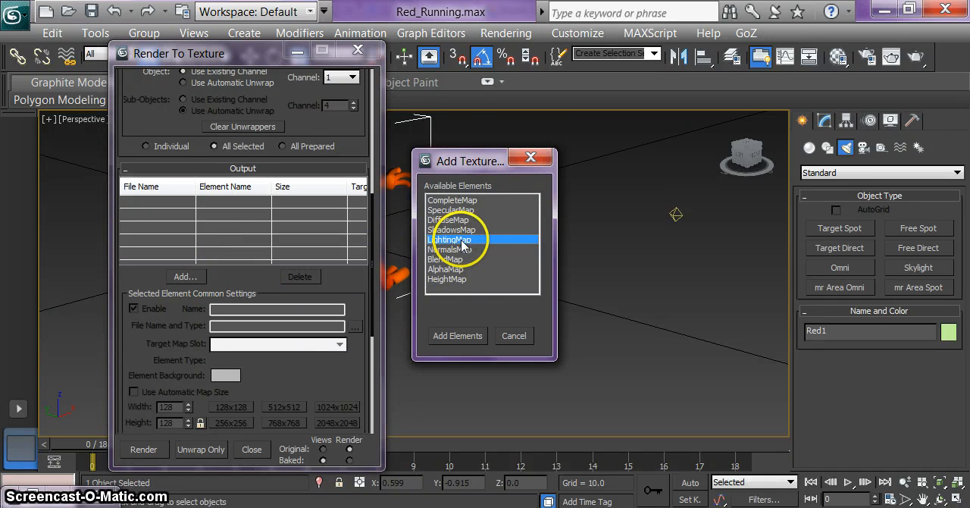
pyautogui.click(455, 336)
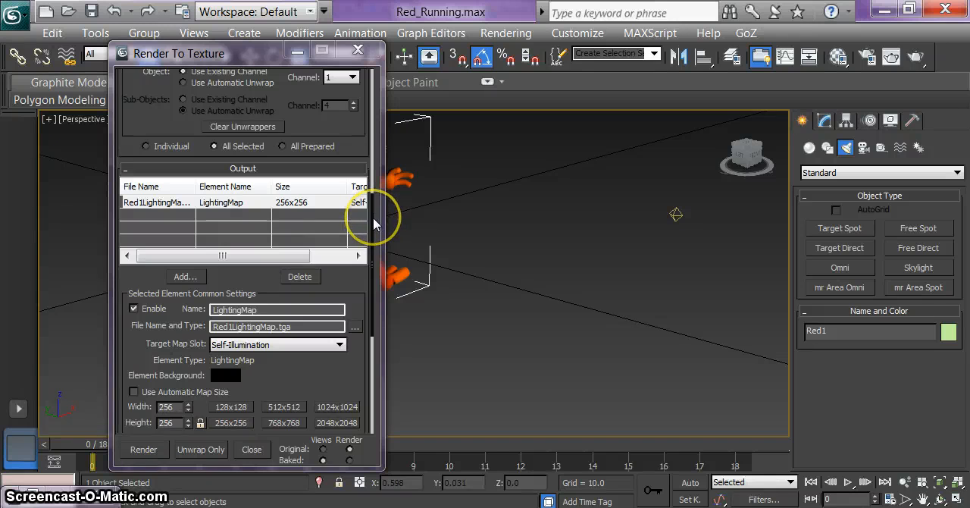
# Step: Set the LightingMap size to 512x512 and render the texture to file, overwriting the existing Red1LightingMap.tga
pyautogui.moveTo(374, 223); pyautogui.dragTo(373, 247)
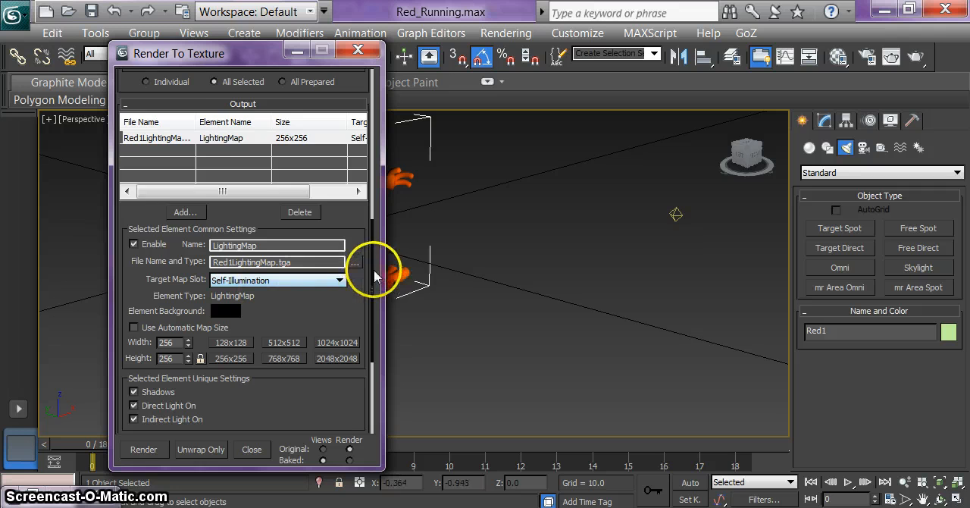
pyautogui.moveTo(375, 277); pyautogui.dragTo(373, 299)
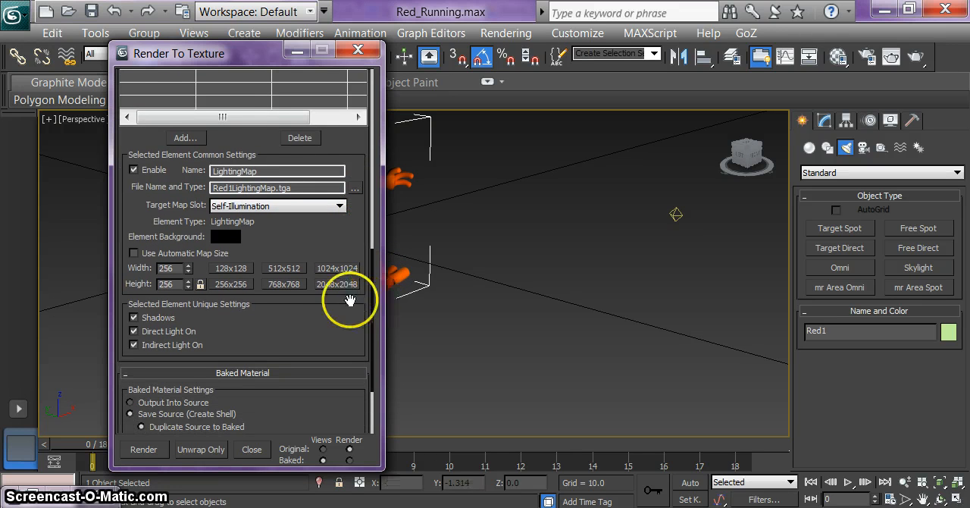
pyautogui.click(291, 269)
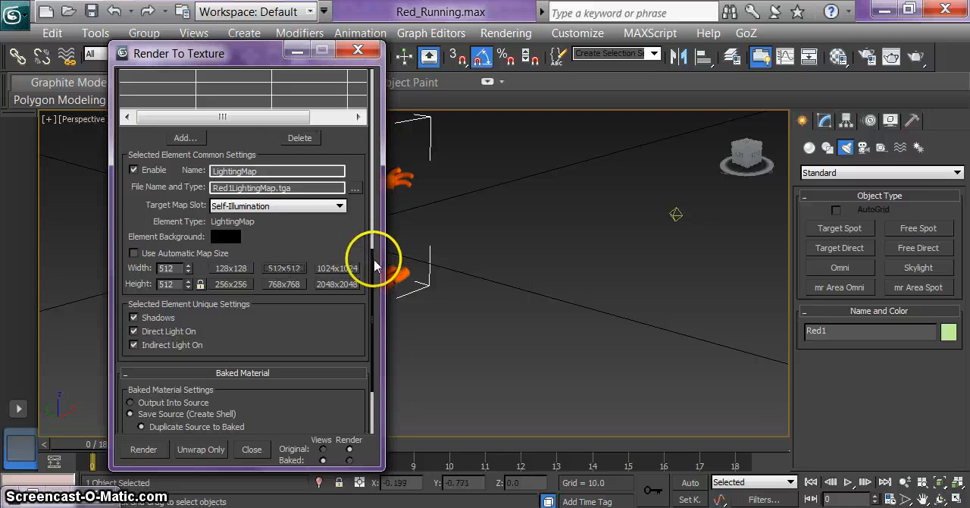
pyautogui.moveTo(373, 260); pyautogui.dragTo(373, 317)
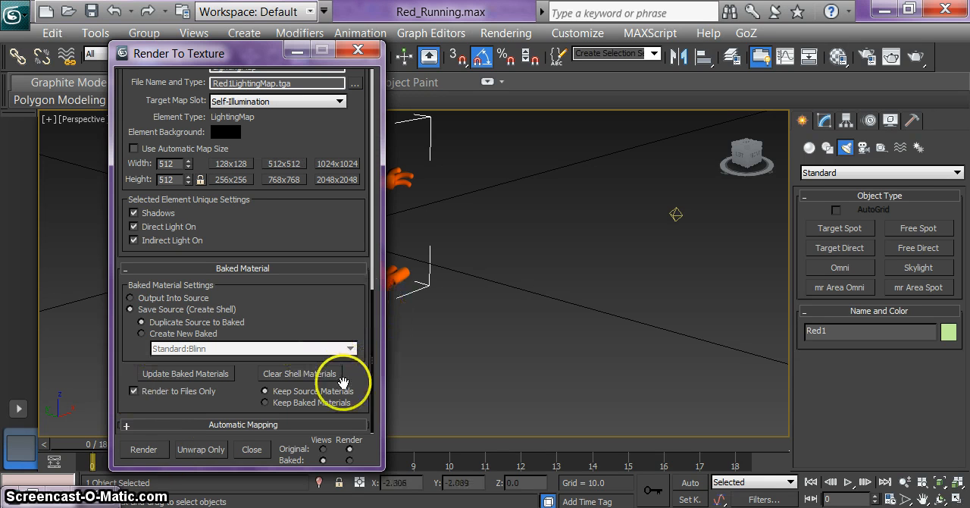
pyautogui.click(137, 452)
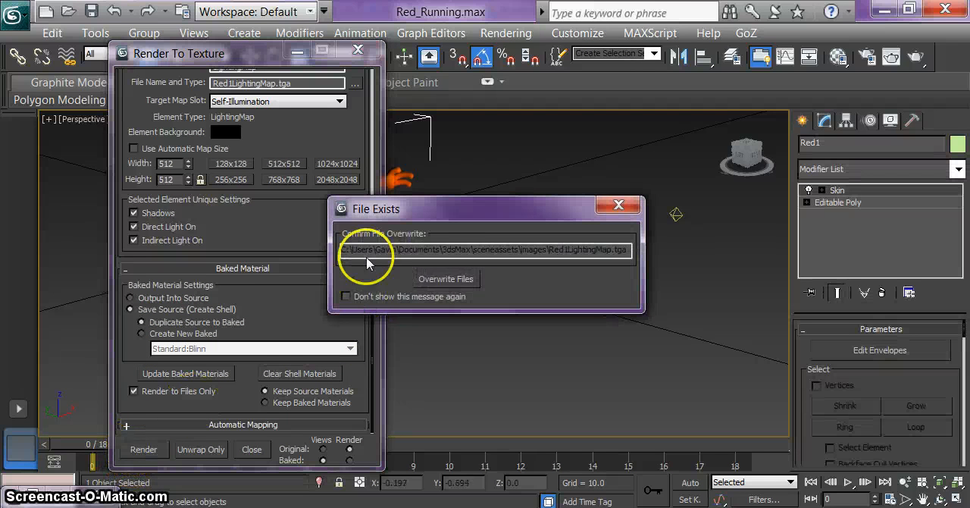
pyautogui.click(446, 280)
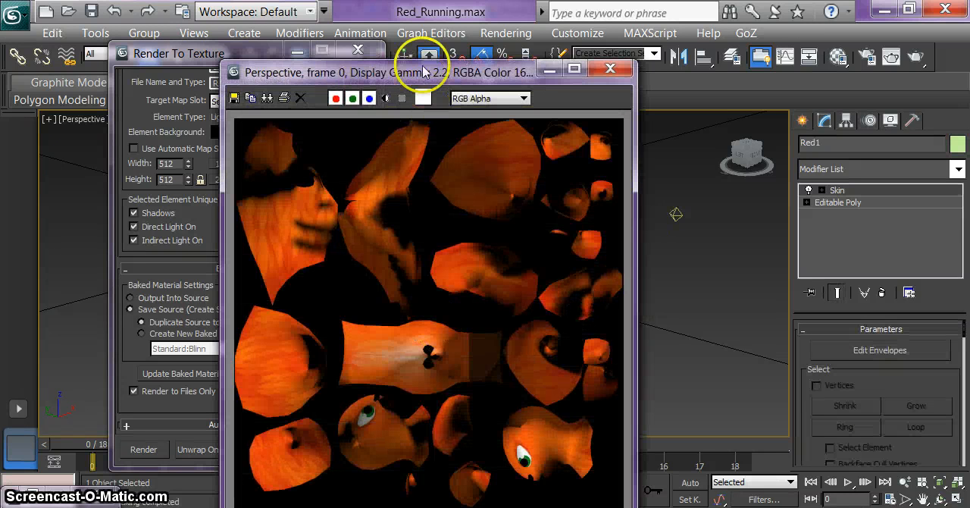
# Step: Save the baked texture image in the Group folder as a JPEG file named Baked_Tutorial, accepting quality 100
pyautogui.moveTo(423, 73); pyautogui.dragTo(419, 45)
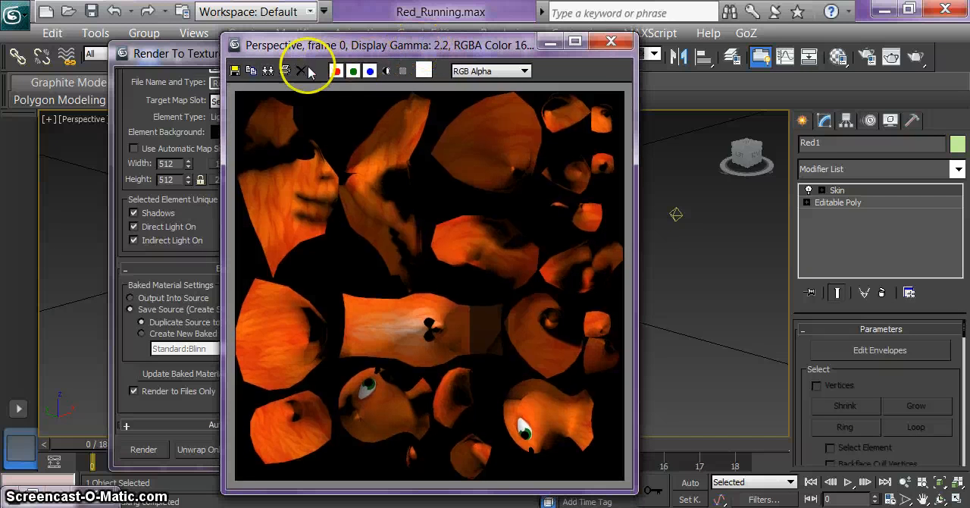
pyautogui.click(234, 70)
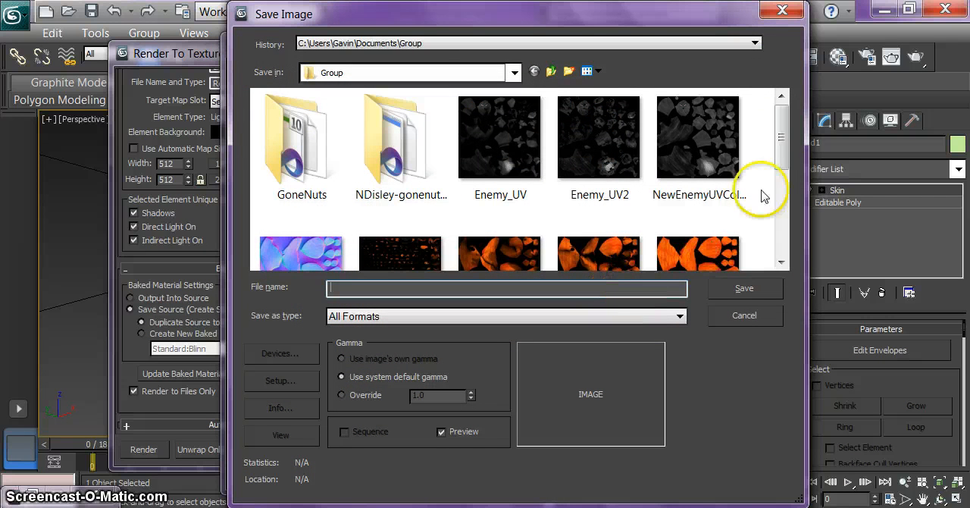
pyautogui.moveTo(779, 135); pyautogui.dragTo(782, 227)
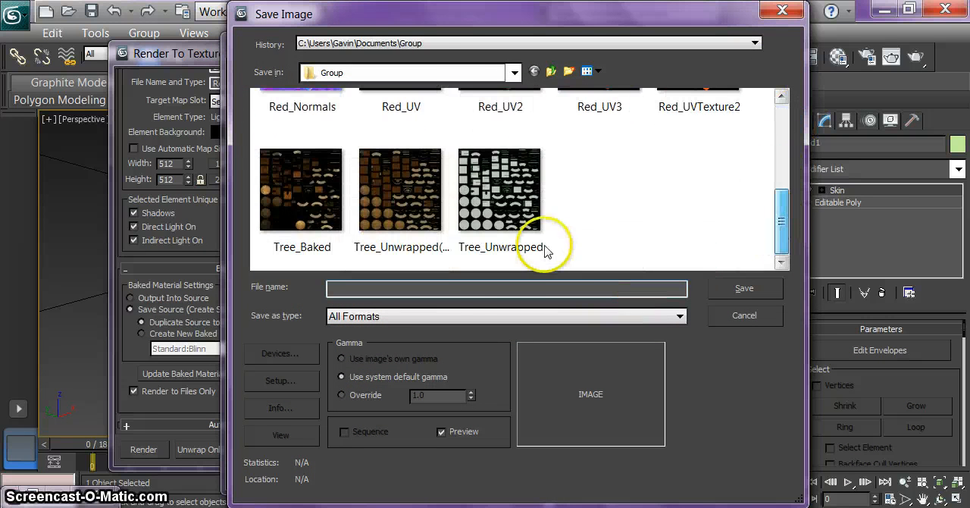
pyautogui.write('Ba')
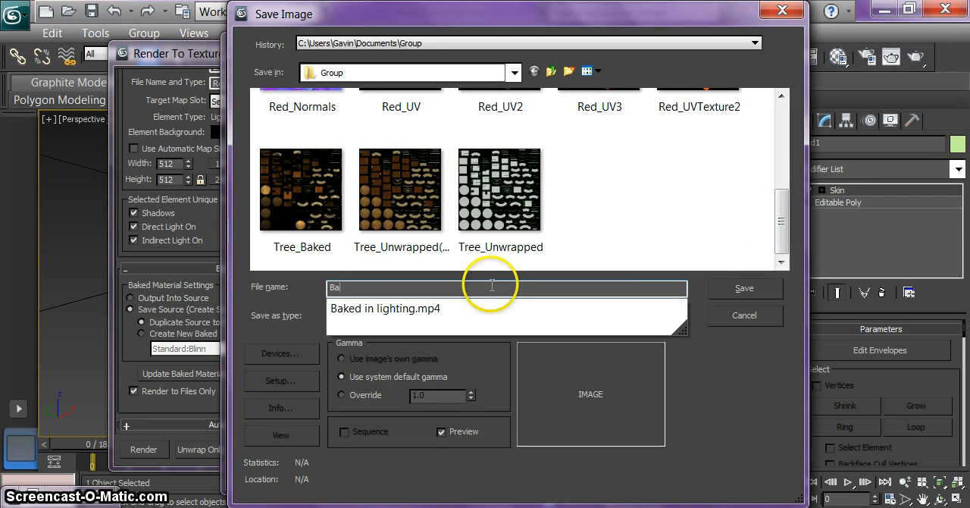
pyautogui.write('ked_Tutorial')
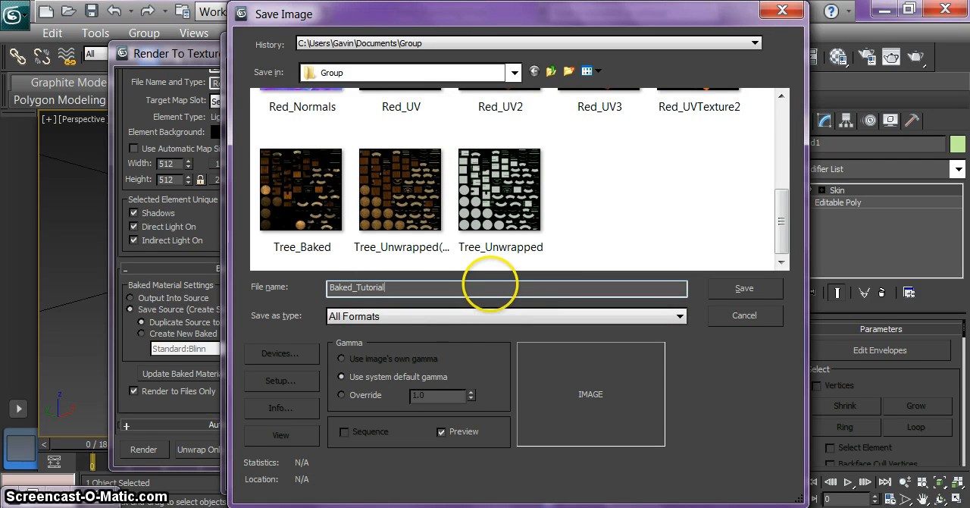
pyautogui.click(465, 316)
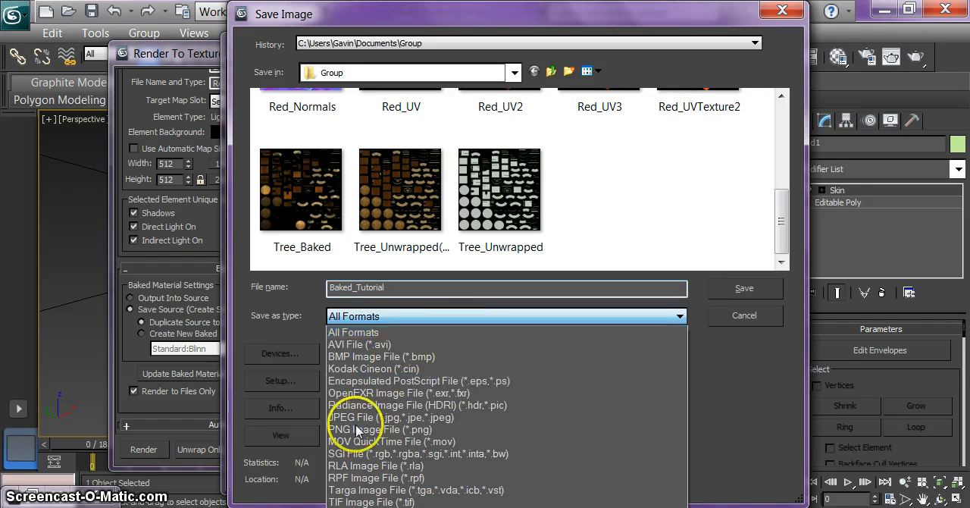
pyautogui.click(362, 417)
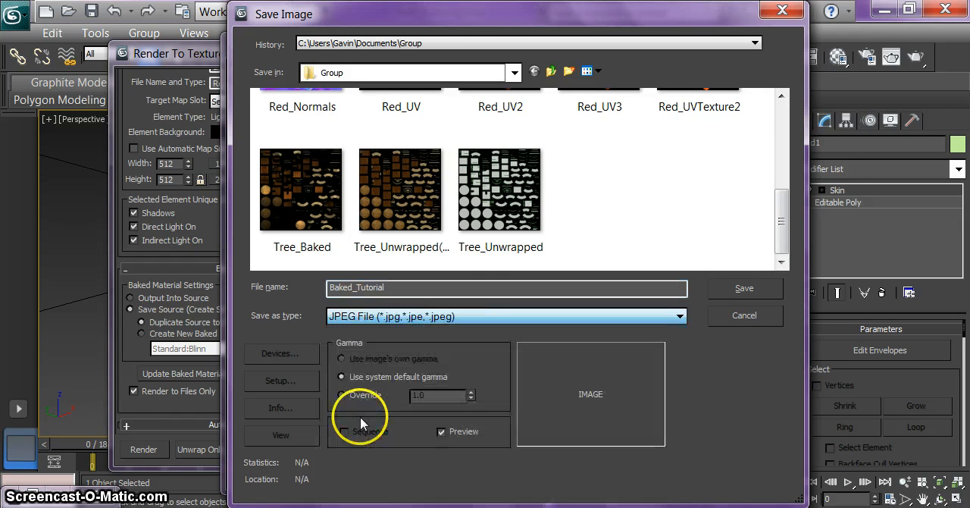
pyautogui.click(724, 297)
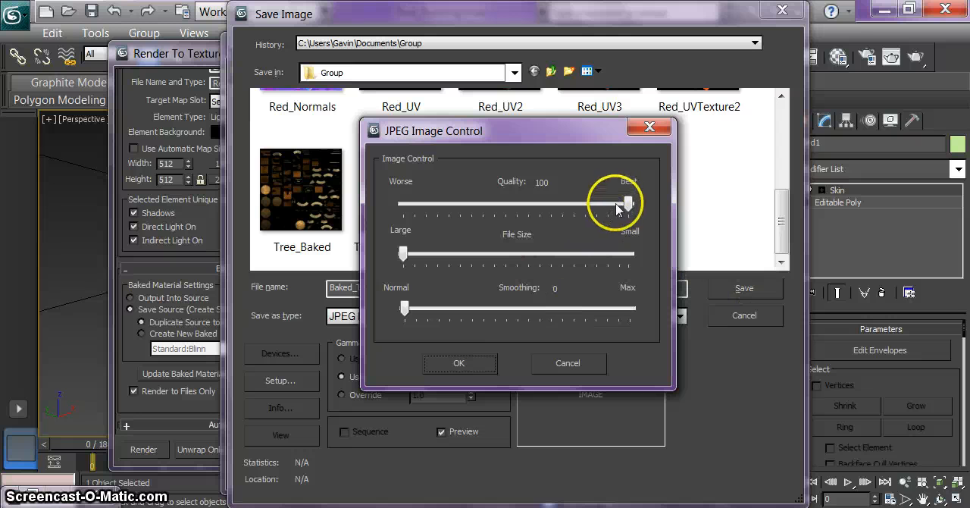
pyautogui.click(452, 367)
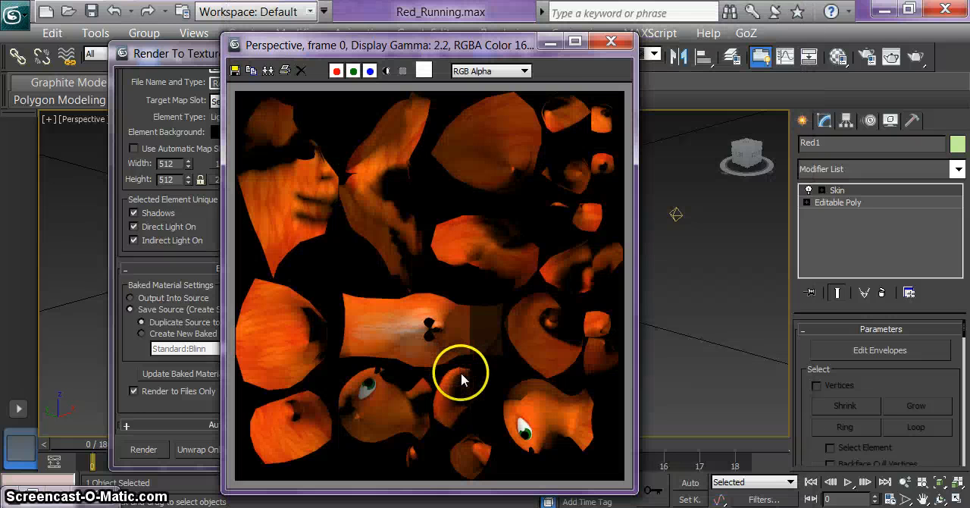
# Step: Minimise the rendered image and Render To Texture windows, and orbit the Perspective view to show the character's face and front side
pyautogui.click(550, 40)
pyautogui.click(306, 50)
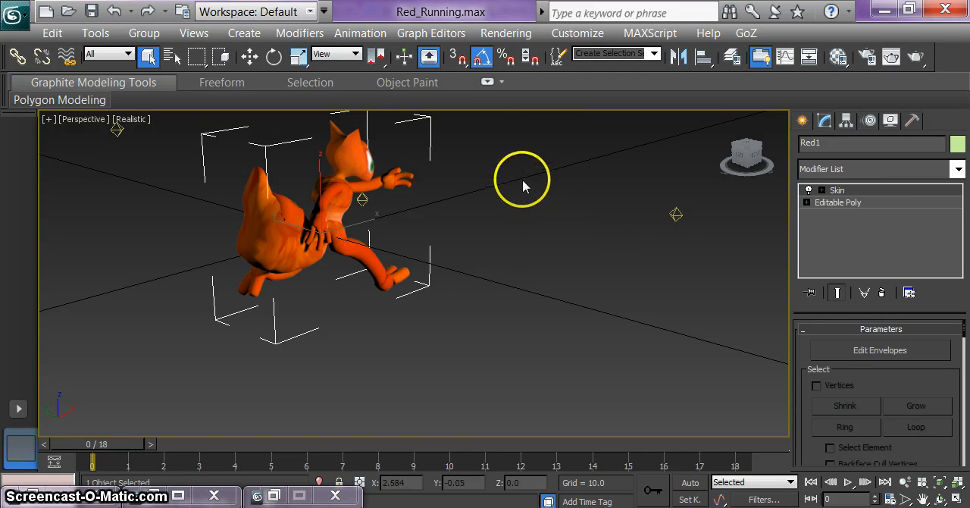
pyautogui.moveTo(522, 182); pyautogui.dragTo(543, 215, button='middle')
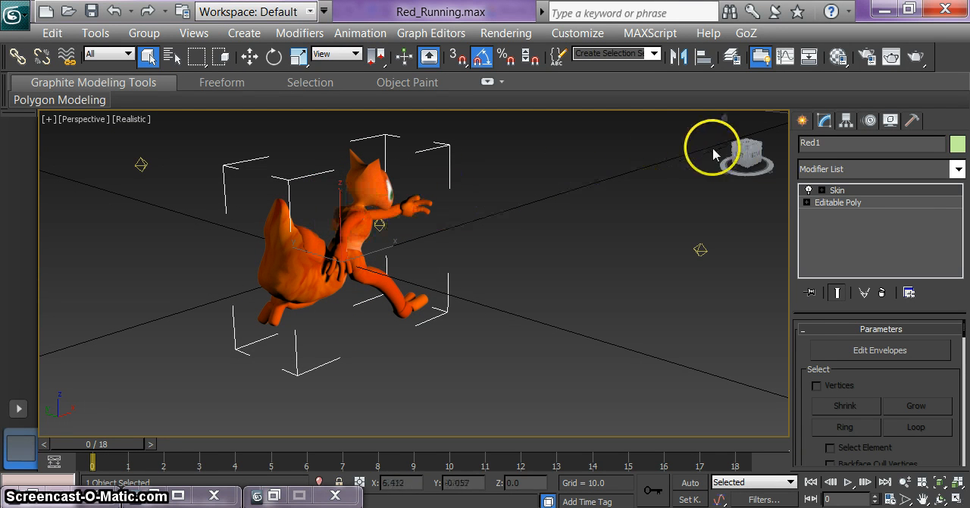
pyautogui.moveTo(738, 153); pyautogui.dragTo(683, 154)
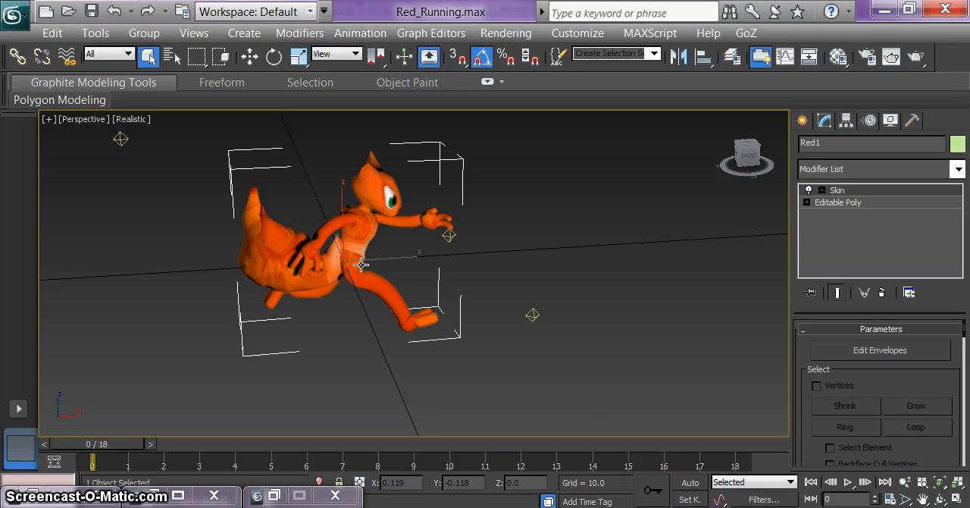
# Step: Reset the 01 - Default material's map to default settings in both the scene and the editor slot, and put the Material Editor away
pyautogui.press('m')
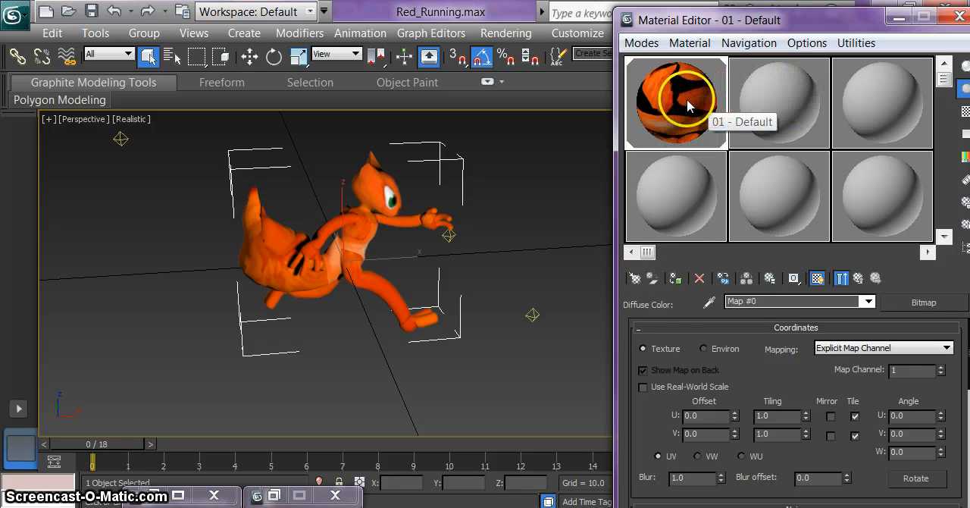
pyautogui.click(773, 105)
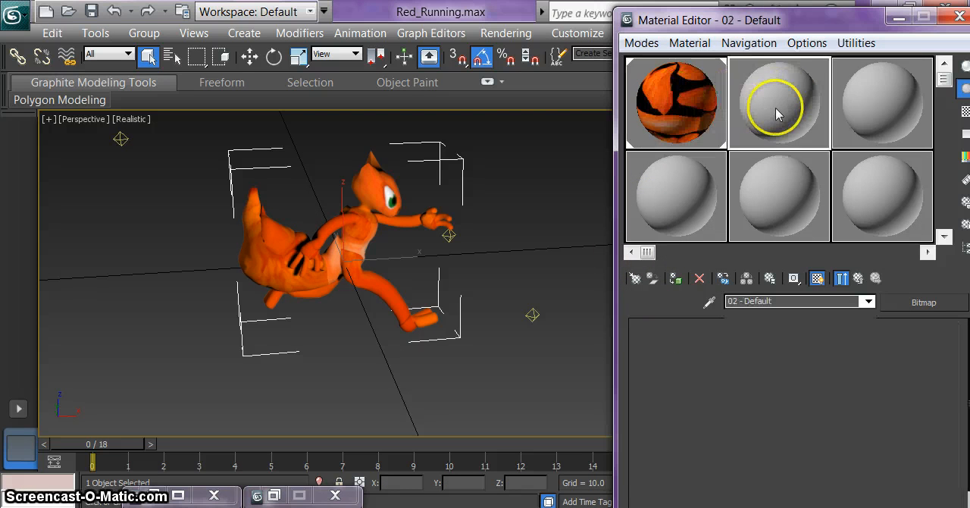
pyautogui.click(694, 132)
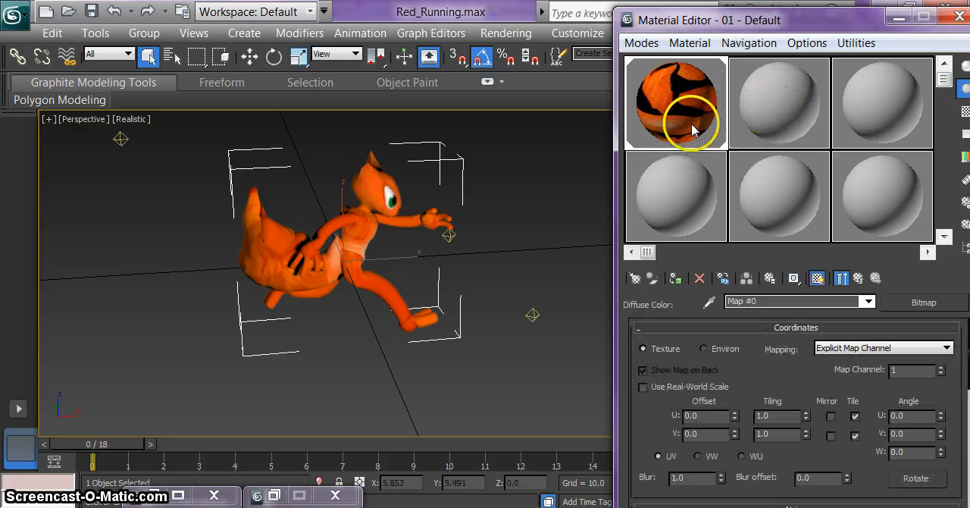
pyautogui.click(698, 278)
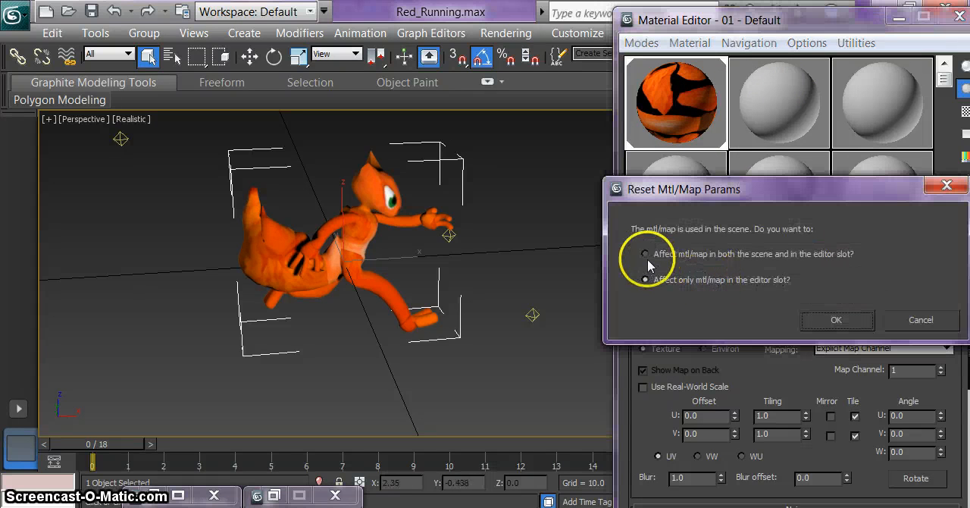
pyautogui.click(648, 260)
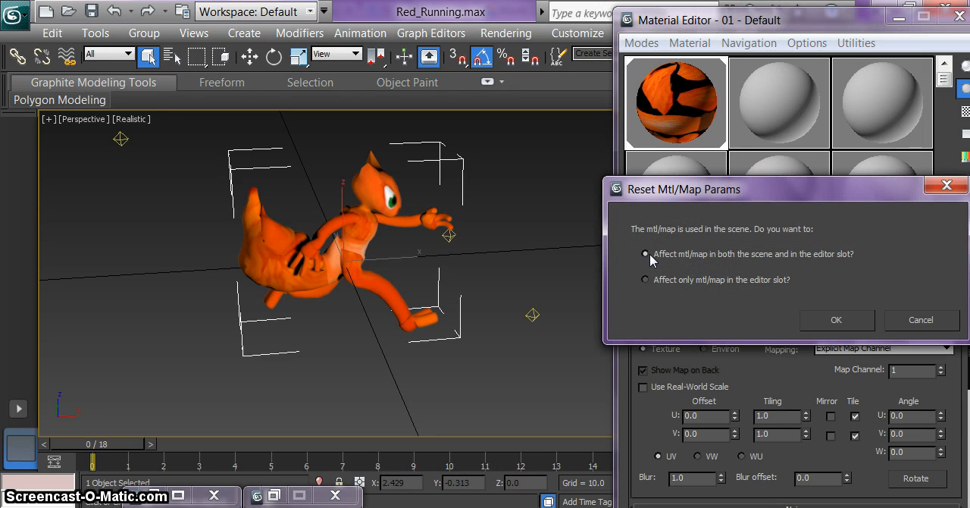
pyautogui.click(810, 318)
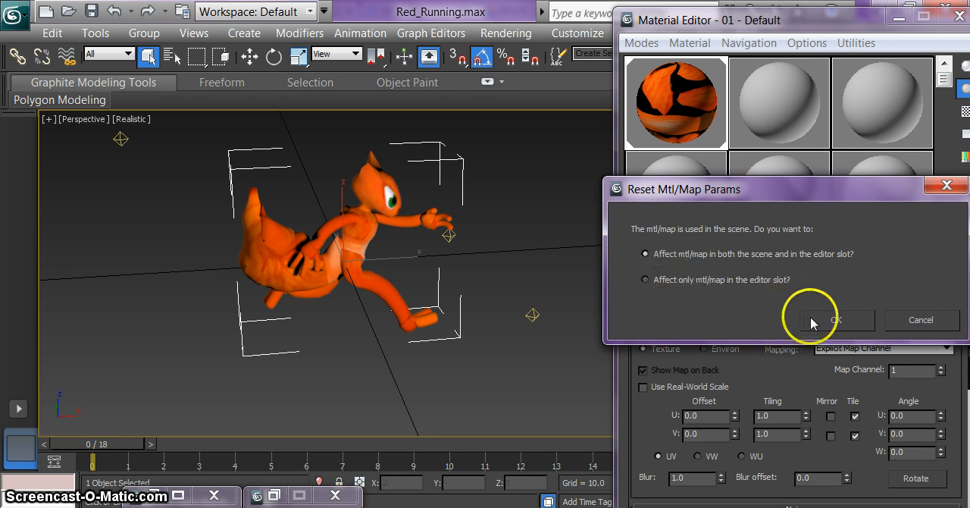
pyautogui.click(487, 229)
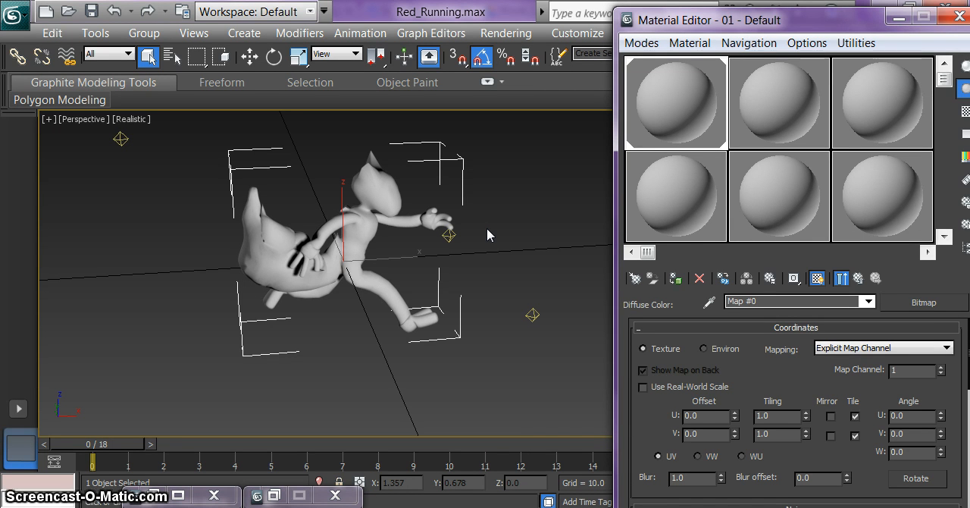
pyautogui.click(899, 17)
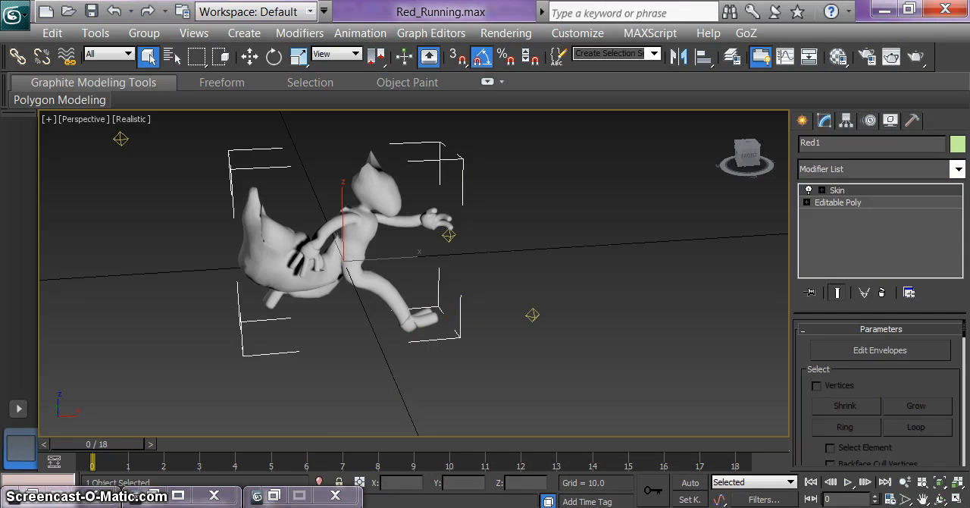
# Step: Switch to Visual Studio and add the existing image Baked_Tutorial from the Group folder to the content project's 2DTextures folder
pyautogui.click(212, 506)
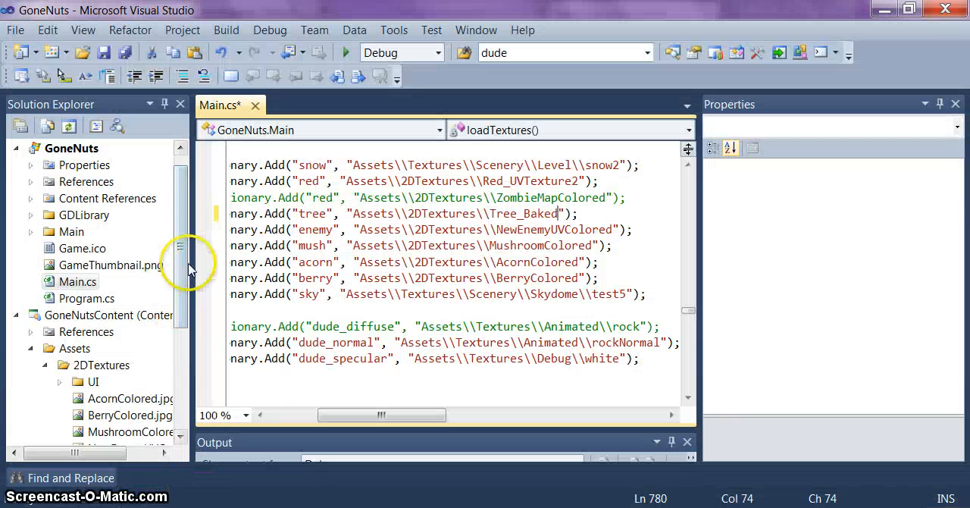
pyautogui.moveTo(181, 262)
pyautogui.mouseDown()
pyautogui.moveTo(181, 277)
pyautogui.moveTo(181, 261)
pyautogui.mouseUp()
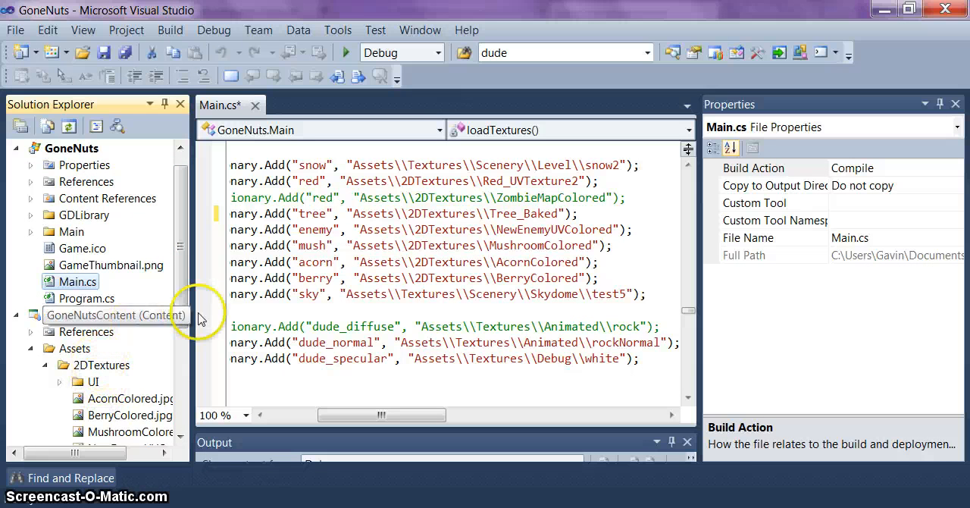
pyautogui.moveTo(179, 289); pyautogui.dragTo(174, 349)
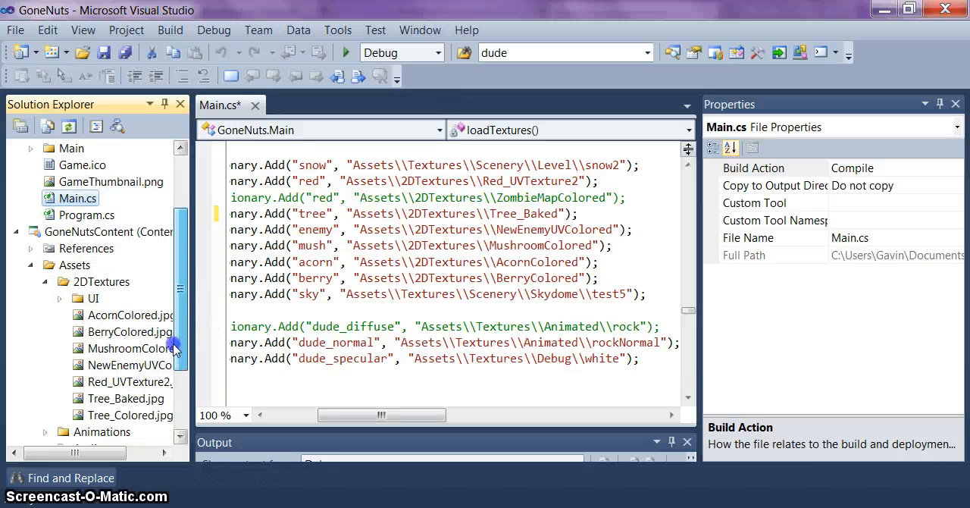
pyautogui.rightClick(97, 282)
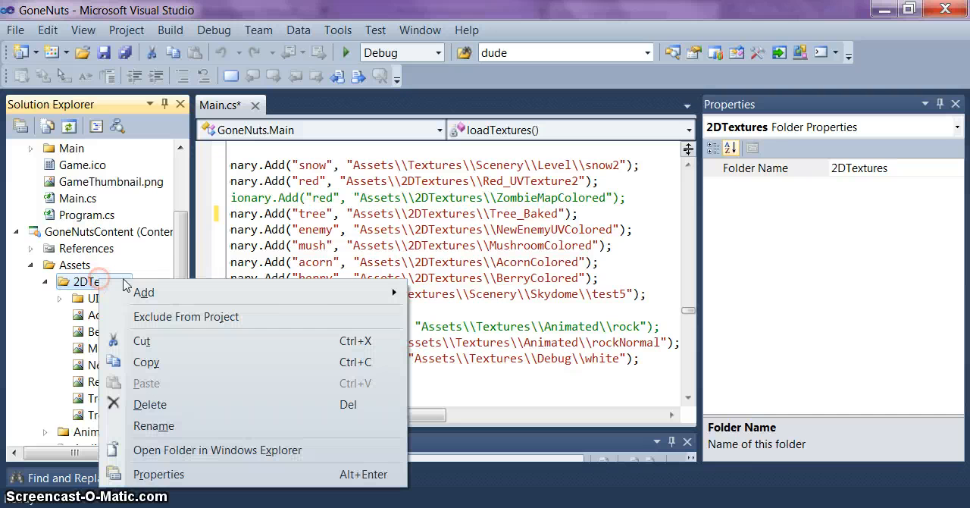
pyautogui.moveTo(305, 294)
pyautogui.click(454, 317)
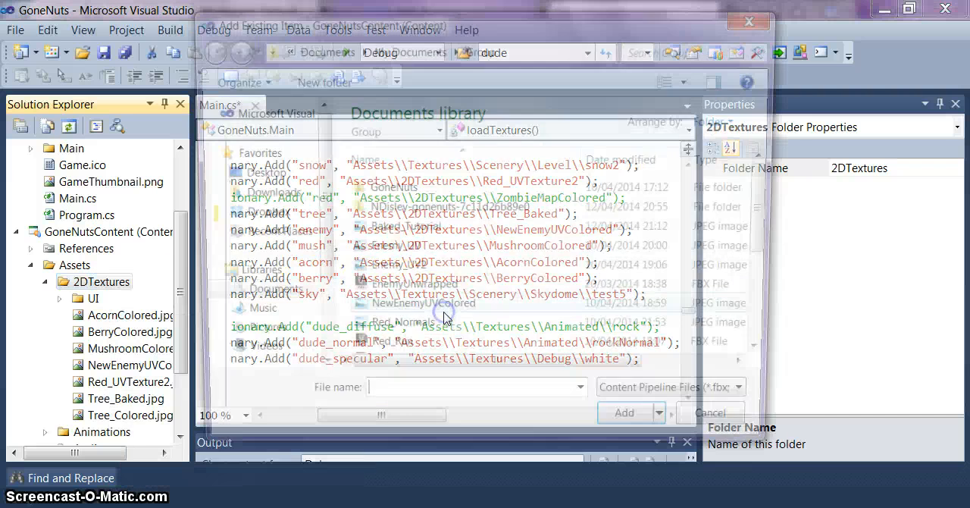
pyautogui.moveTo(772, 236); pyautogui.dragTo(769, 216)
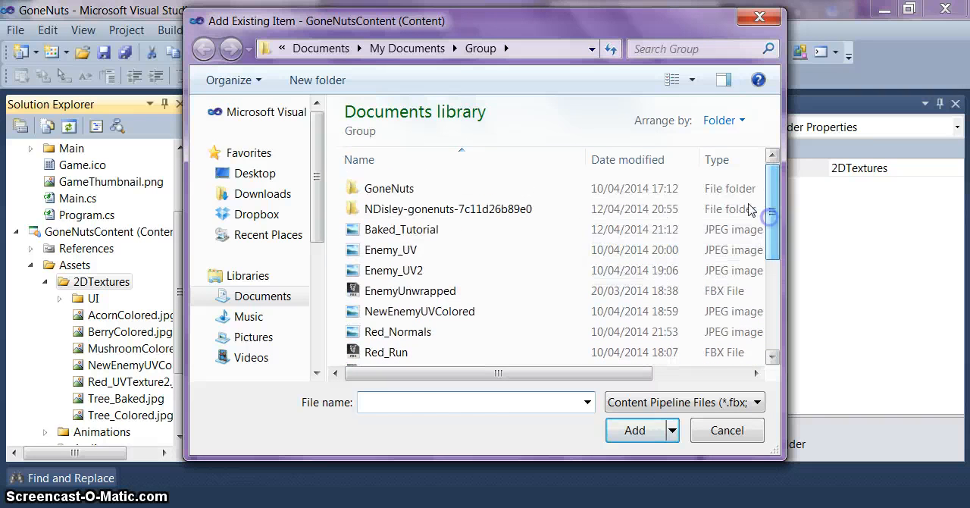
pyautogui.click(438, 229)
pyautogui.click(635, 429)
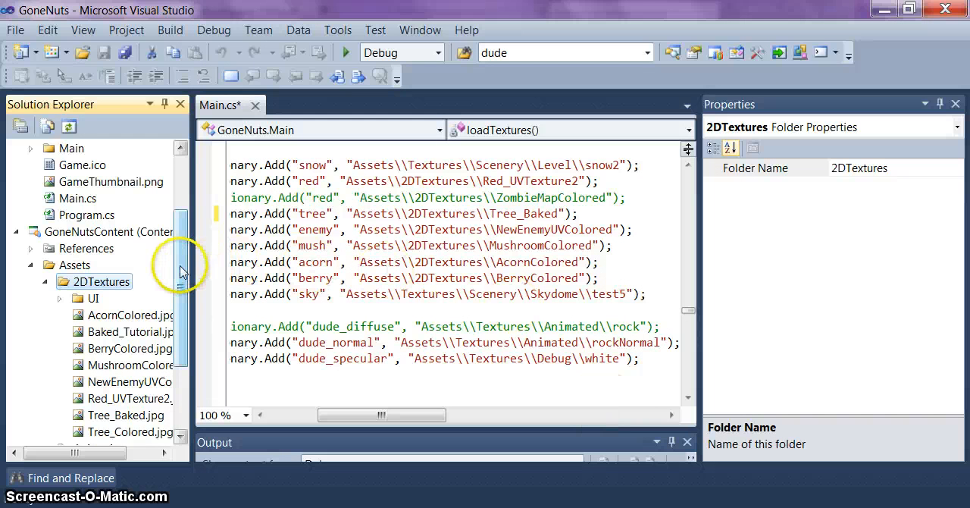
# Step: Point the "red" texture entry in loadTextures() to Assets\\2DTextures\\Baked_Tutorial and save Main.cs
pyautogui.moveTo(183, 262); pyautogui.dragTo(182, 296)
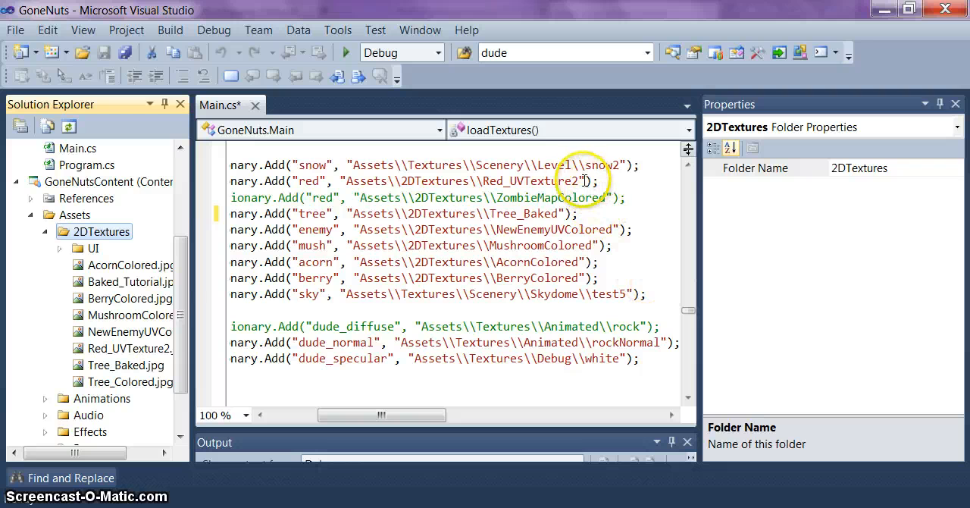
pyautogui.moveTo(580, 180); pyautogui.dragTo(482, 181)
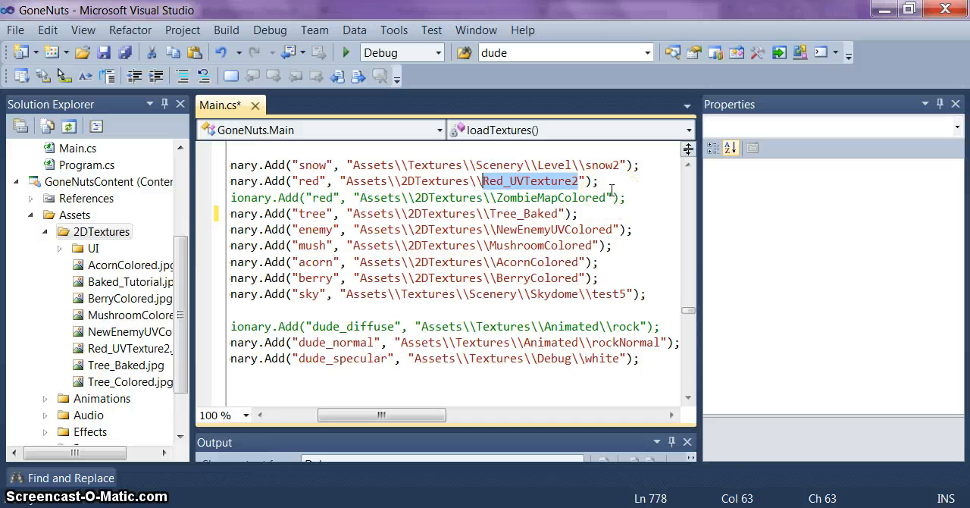
pyautogui.write('Bak')
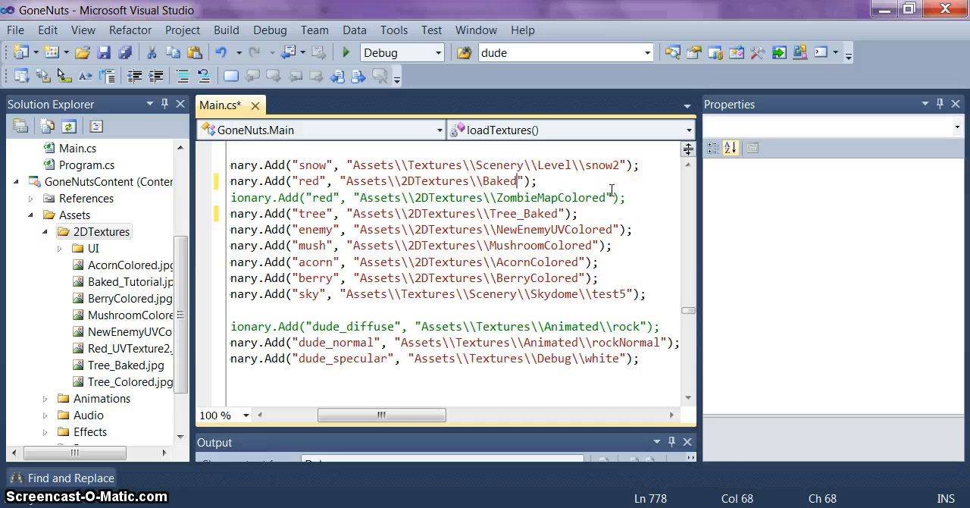
pyautogui.write('ed_Tutorial')
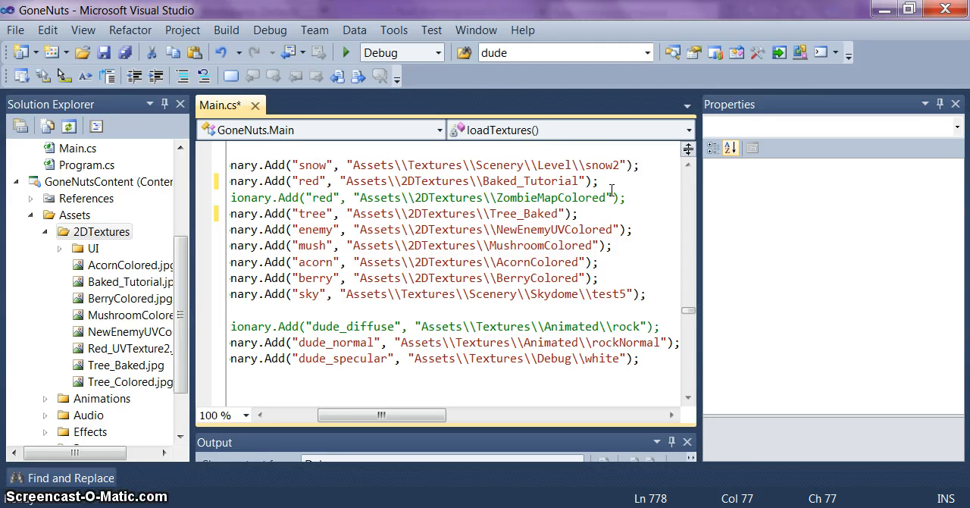
pyautogui.hotkey('ctrl', 's')
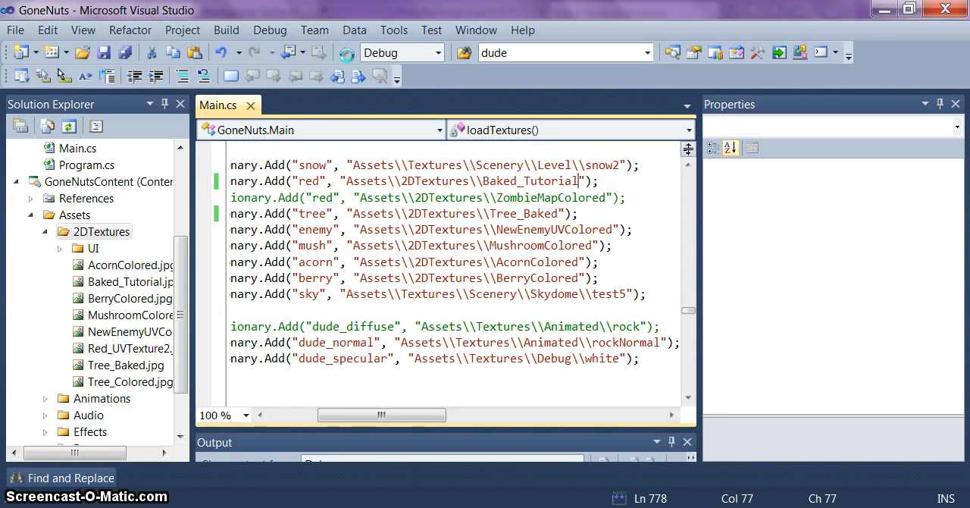
# Step: Run the GoneNuts project in Debug configuration and start the game from its title menu
pyautogui.click(346, 53)
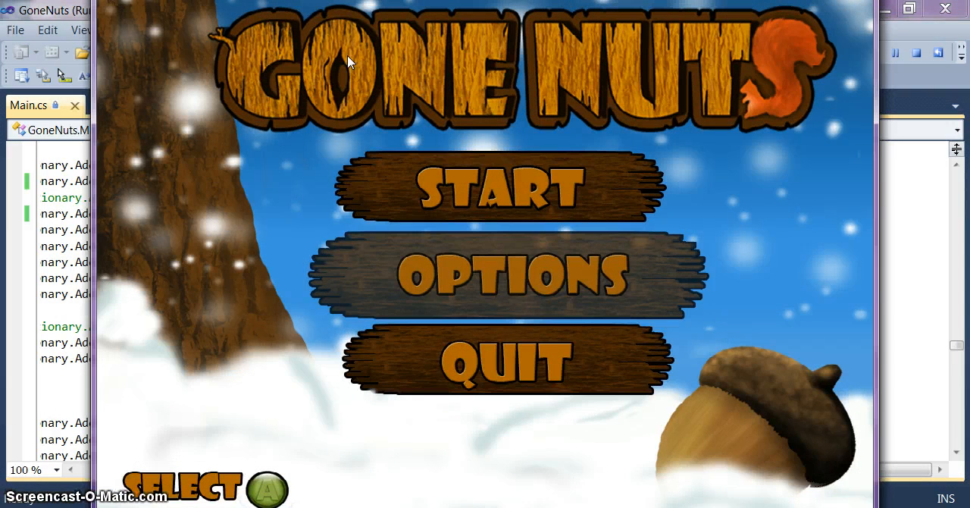
pyautogui.press('Up')
pyautogui.press('Return')
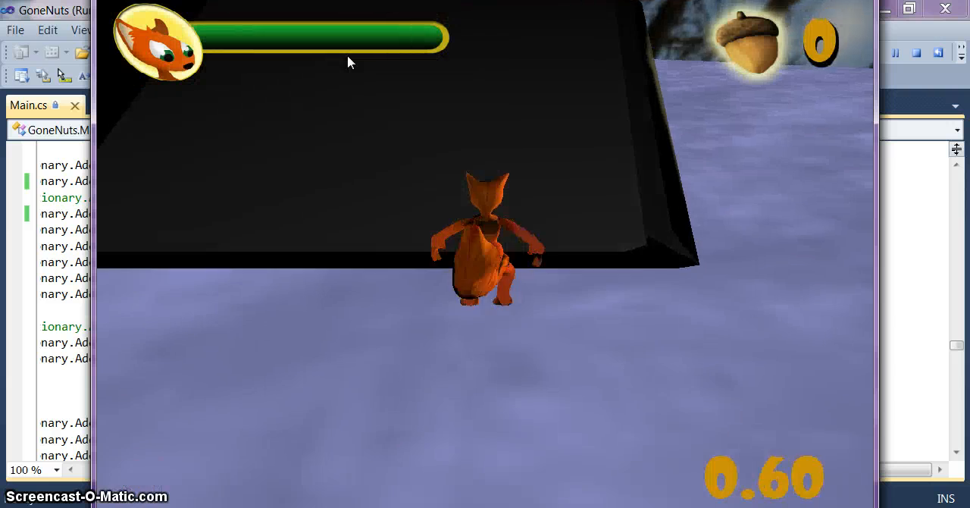
# Step: Run, jump and fight the first enemy with the squirrel to examine the baked textures in the level, and quit the game
pyautogui.press('w')
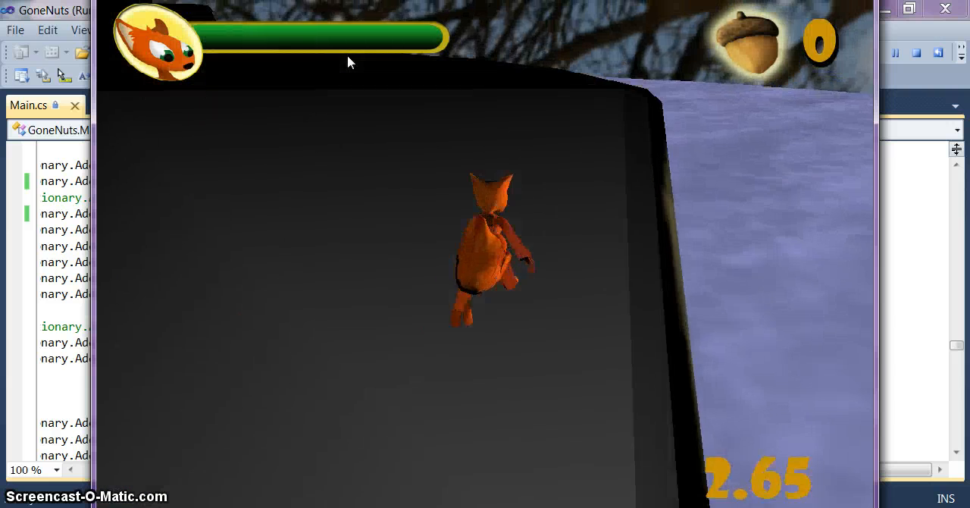
pyautogui.press('w')
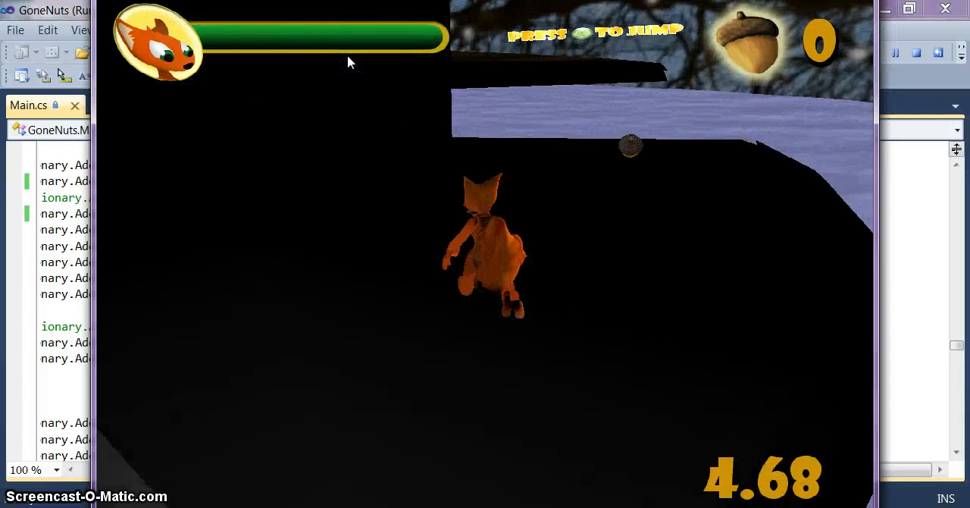
pyautogui.press('Right')
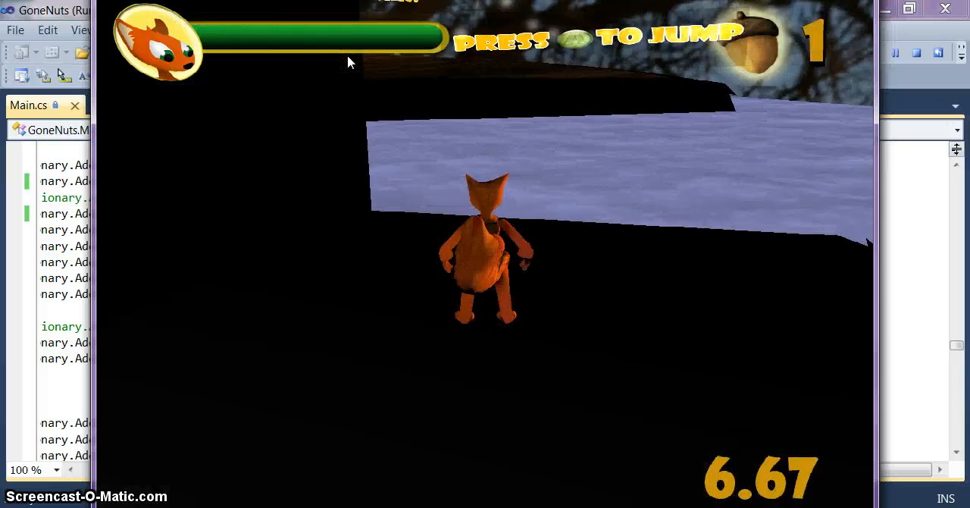
pyautogui.press('Left')
pyautogui.press('Right')
pyautogui.press('w')
pyautogui.press('space')
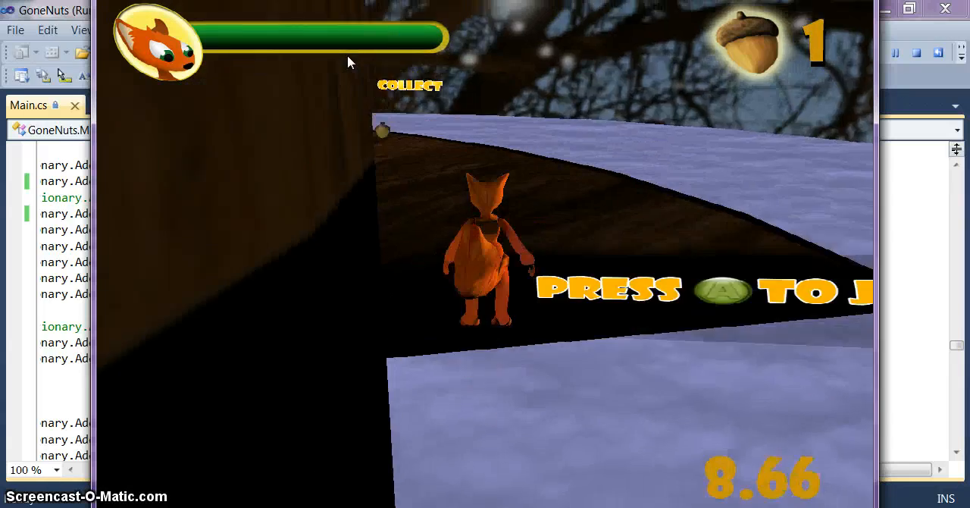
pyautogui.press('w')
pyautogui.press('Right')
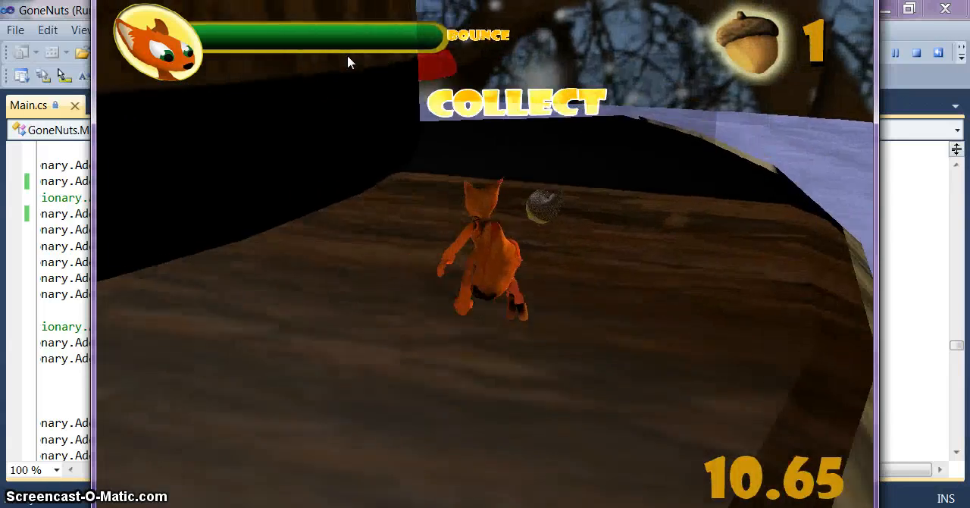
pyautogui.press('Left')
pyautogui.press('w')
pyautogui.press('Right')
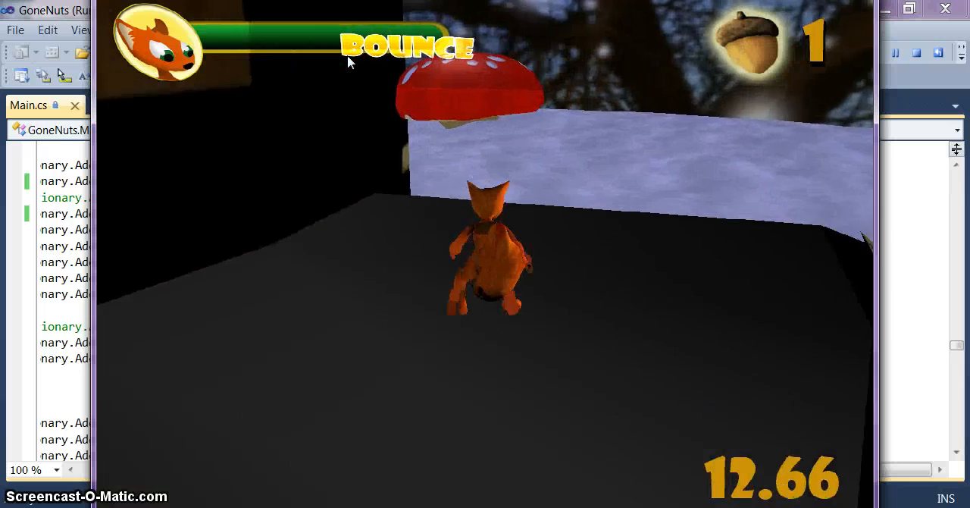
pyautogui.press('space')
pyautogui.press('w')
pyautogui.press('space')
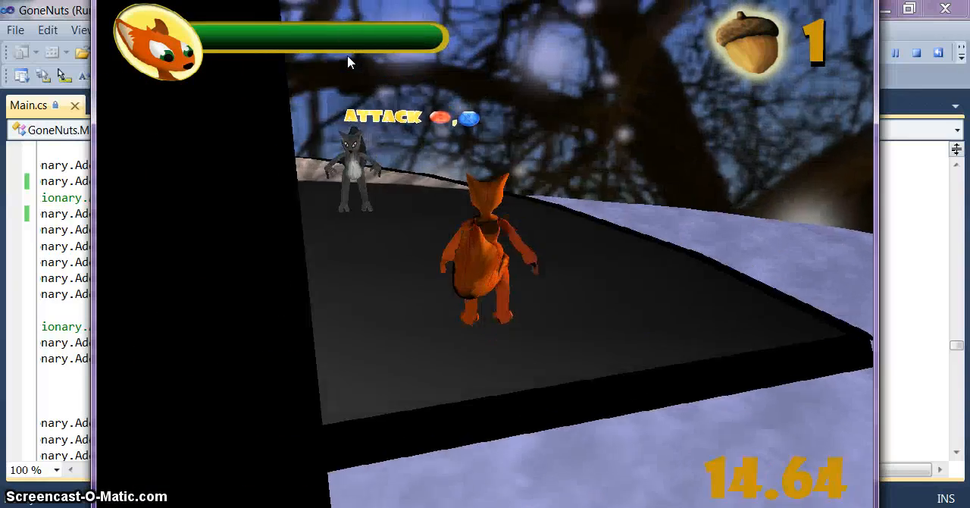
pyautogui.press('x')
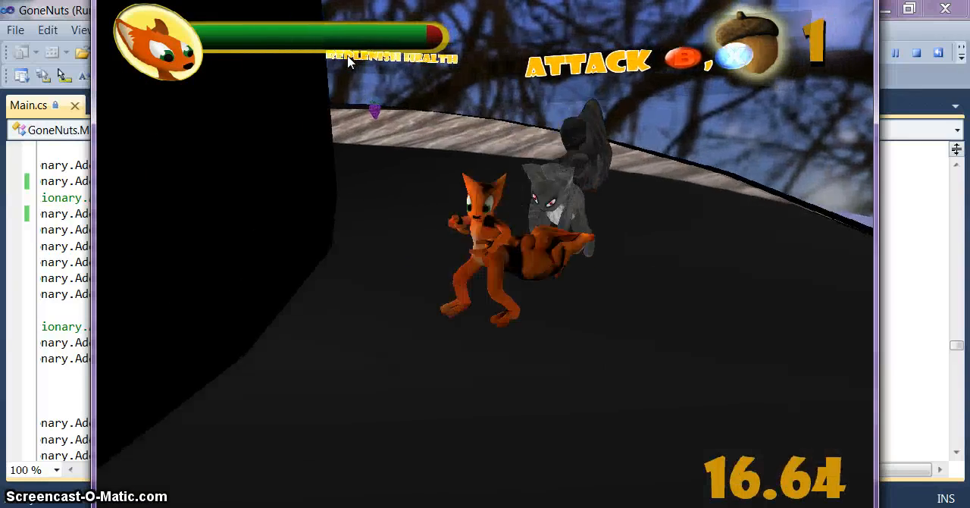
pyautogui.press('w')
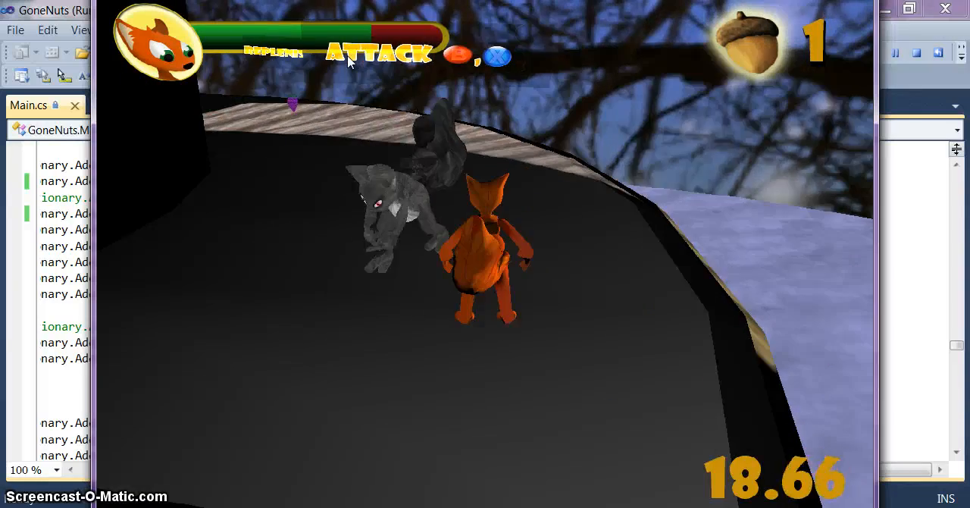
pyautogui.press('Escape')
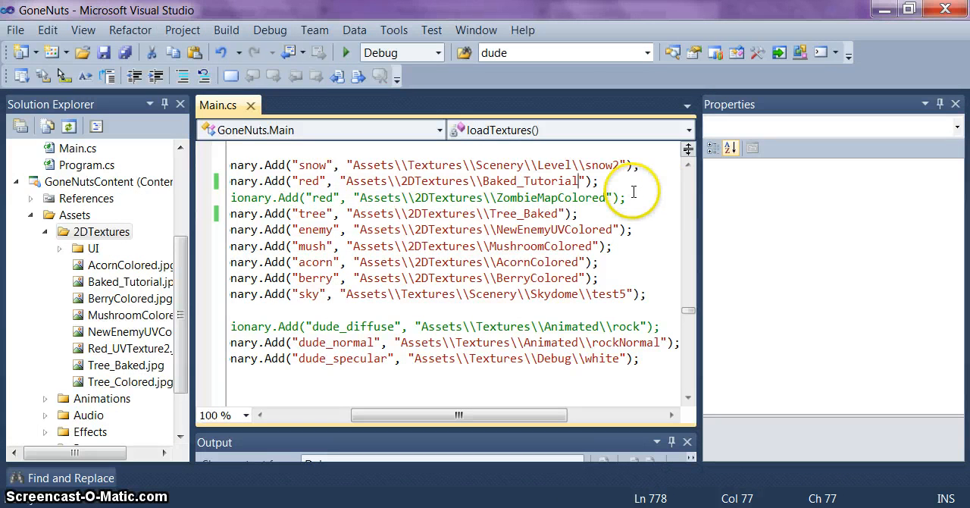
# Step: Undo the baked texture edits of the "red" and "tree" entries in Main.cs and run the game again
pyautogui.hotkey('ctrl', 'z')
pyautogui.hotkey('ctrl', 'z')
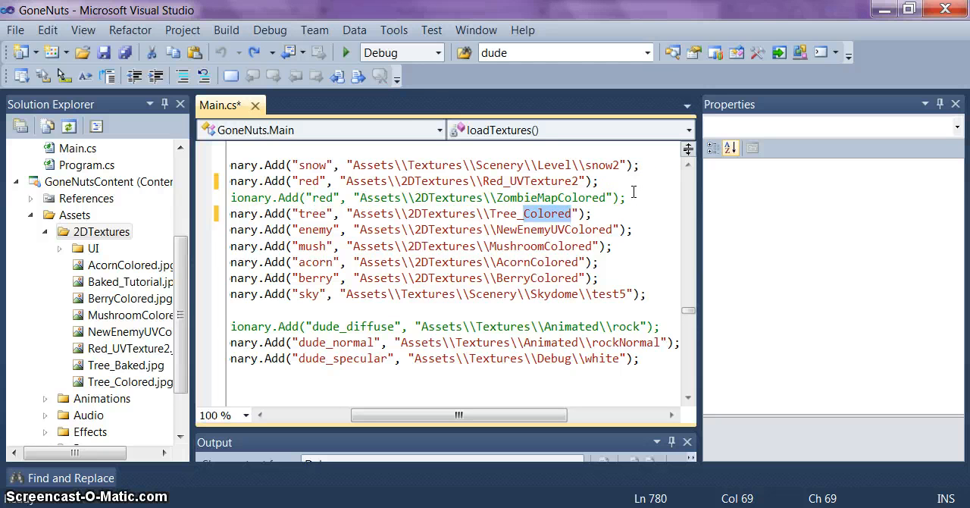
pyautogui.click(347, 53)
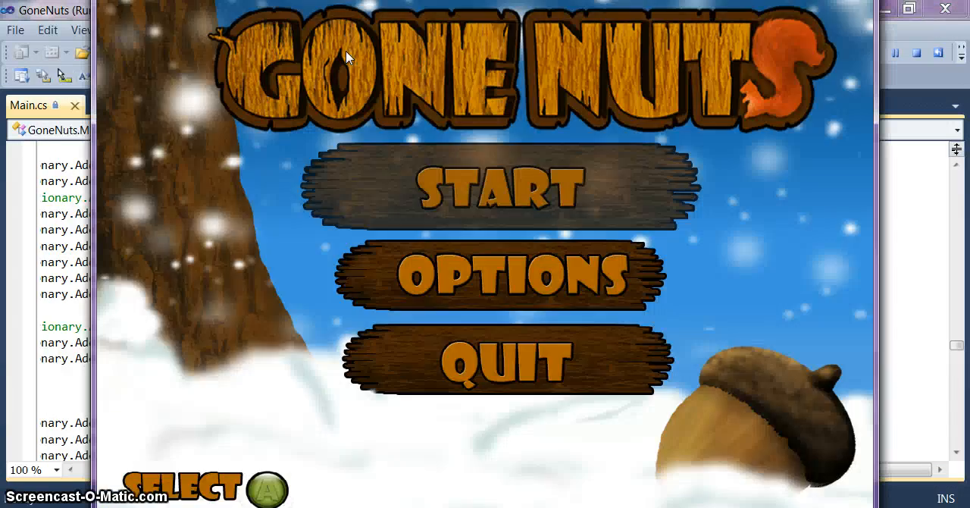
# Step: Start the level and walk the squirrel along the wooden platforms to compare the unbaked textures, and quit the game
pyautogui.press('Return')
pyautogui.press('w')
pyautogui.press('a')
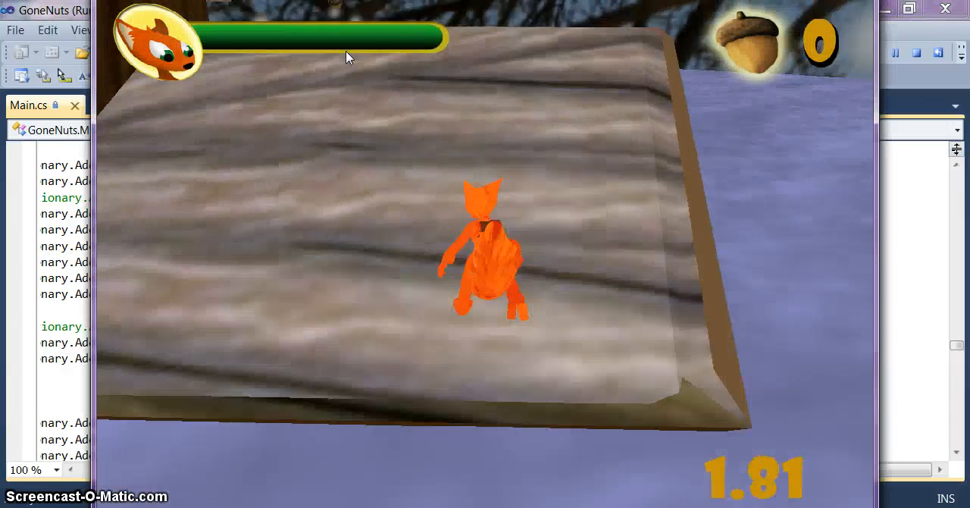
pyautogui.press('w')
pyautogui.press('d')
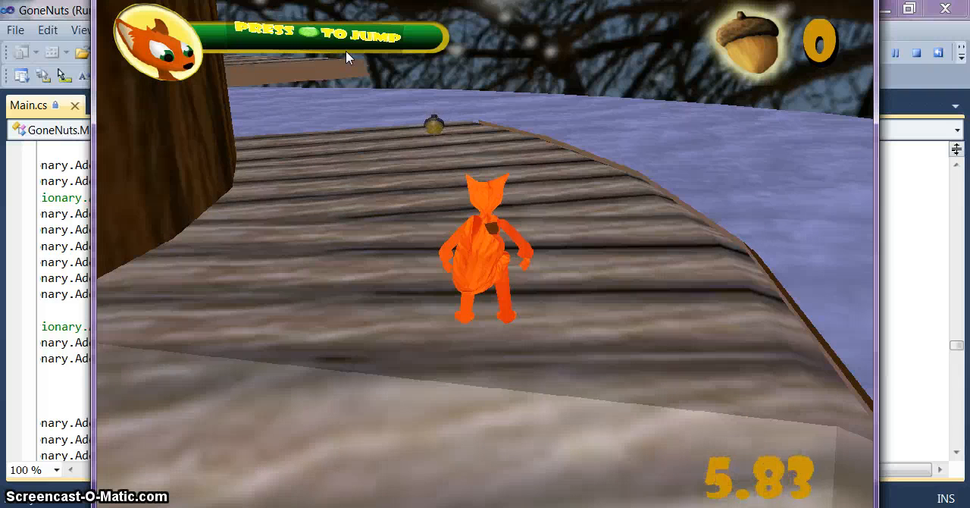
pyautogui.press('Escape')
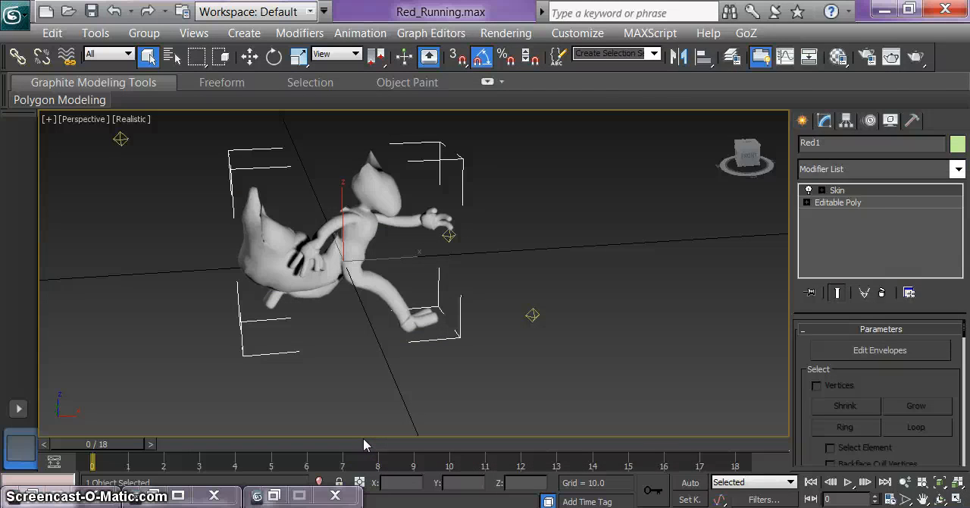
# Step: In 3ds Max, load Red_UVTexture2 as the diffuse bitmap of the 01 - Default material and assign the material to the character
pyautogui.press('m')
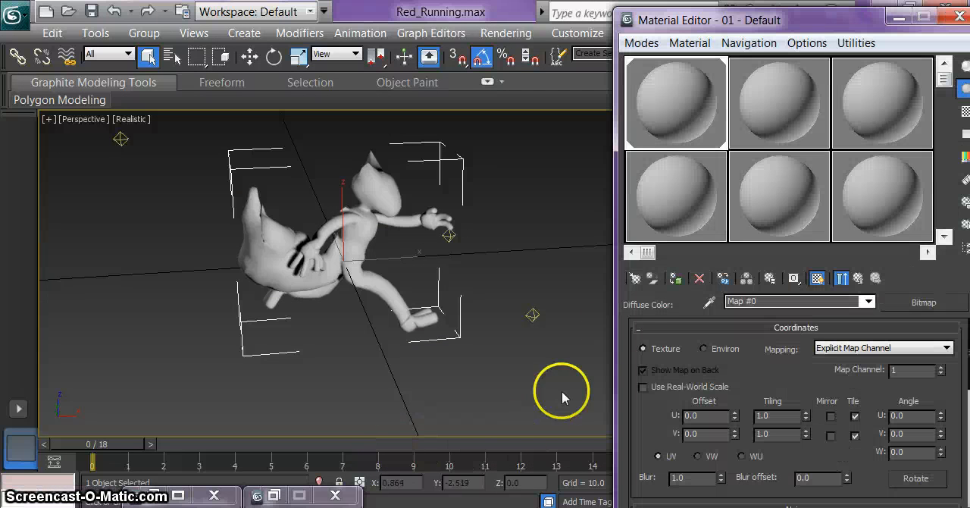
pyautogui.click(931, 304)
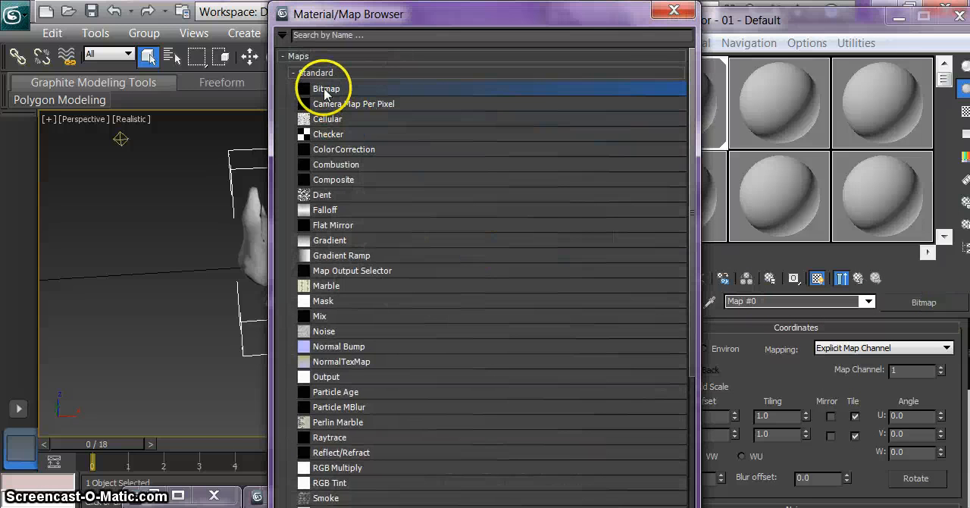
pyautogui.doubleClick(326, 89)
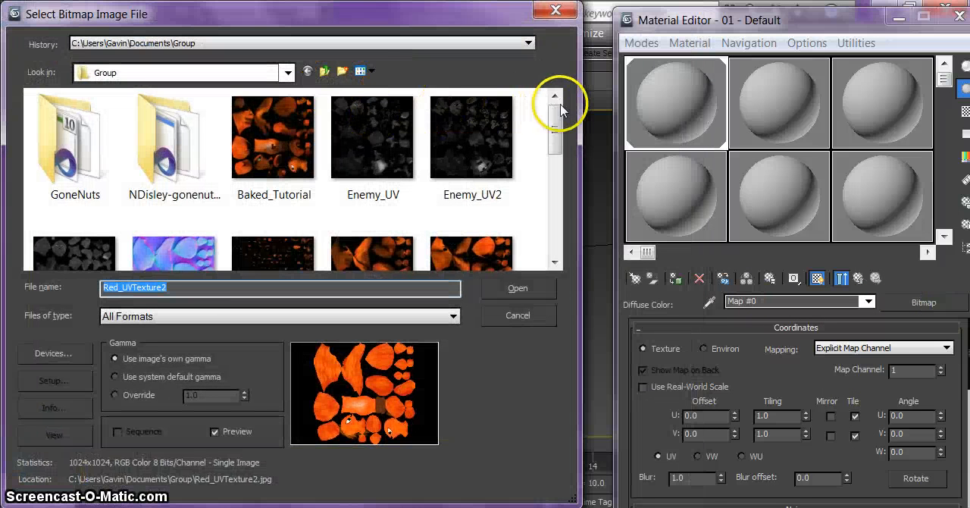
pyautogui.moveTo(557, 106); pyautogui.dragTo(528, 182)
pyautogui.click(68, 217)
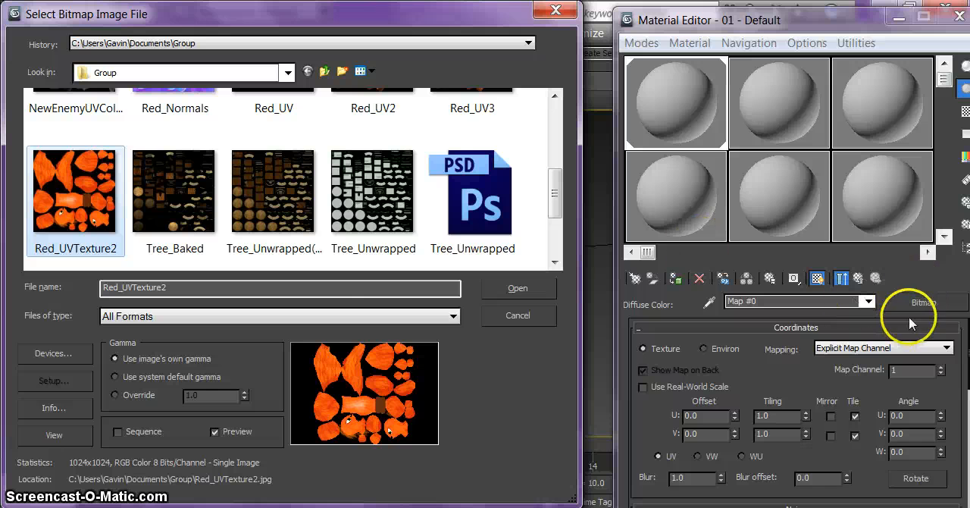
pyautogui.doubleClick(84, 211)
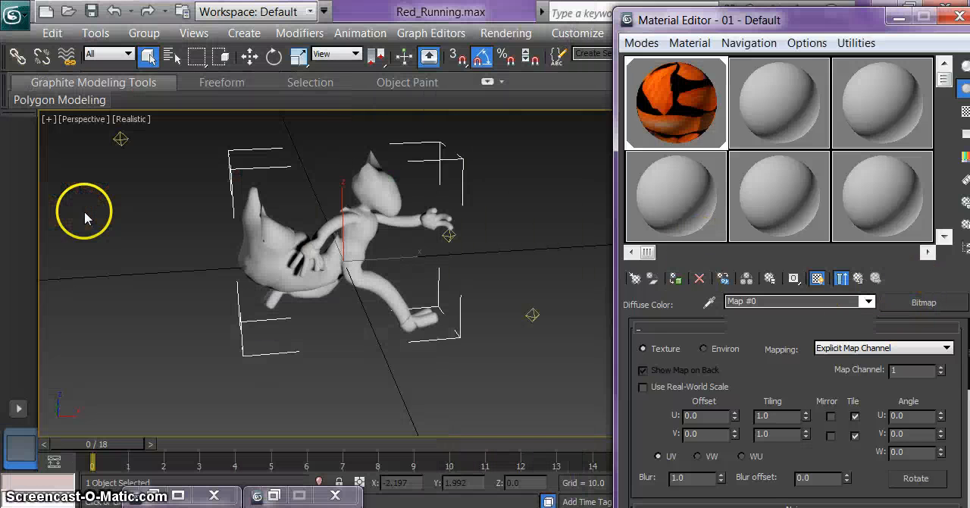
pyautogui.moveTo(677, 110); pyautogui.dragTo(384, 198)
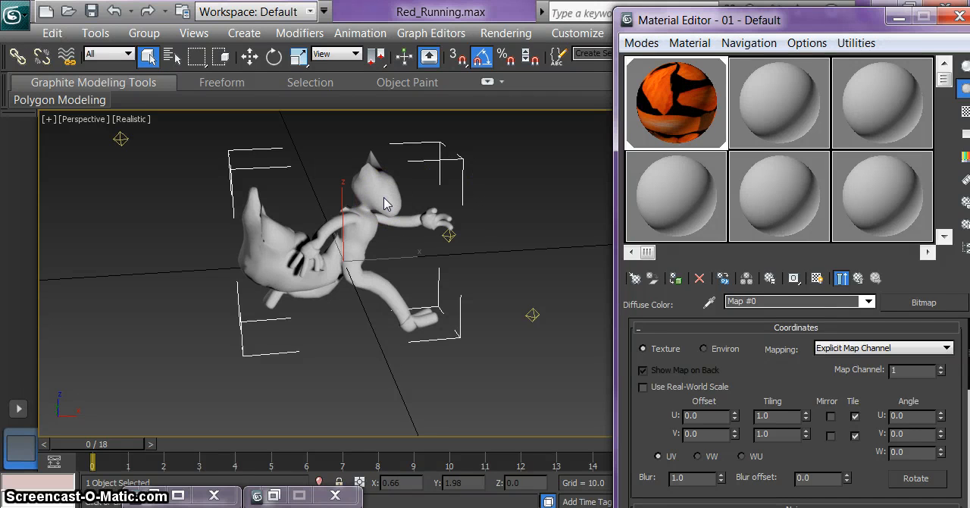
# Step: Display the diffuse texture on the character in the viewport and return to the parent material 01 - Default
pyautogui.click(825, 279)
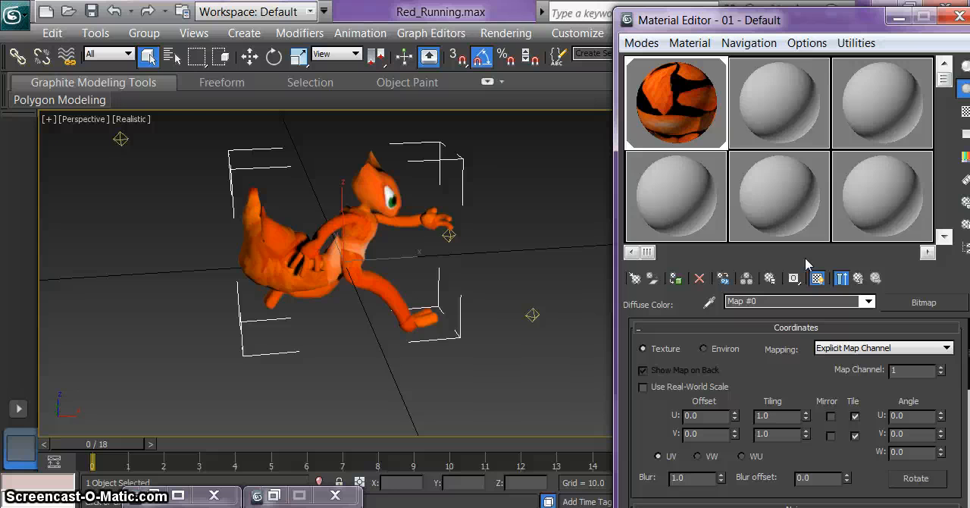
pyautogui.click(858, 279)
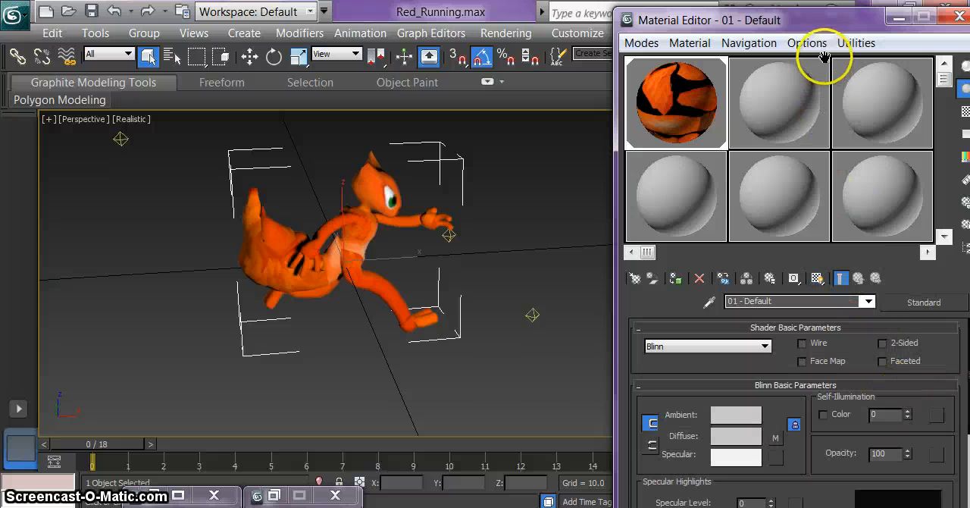
pyautogui.moveTo(828, 25); pyautogui.dragTo(788, 20)
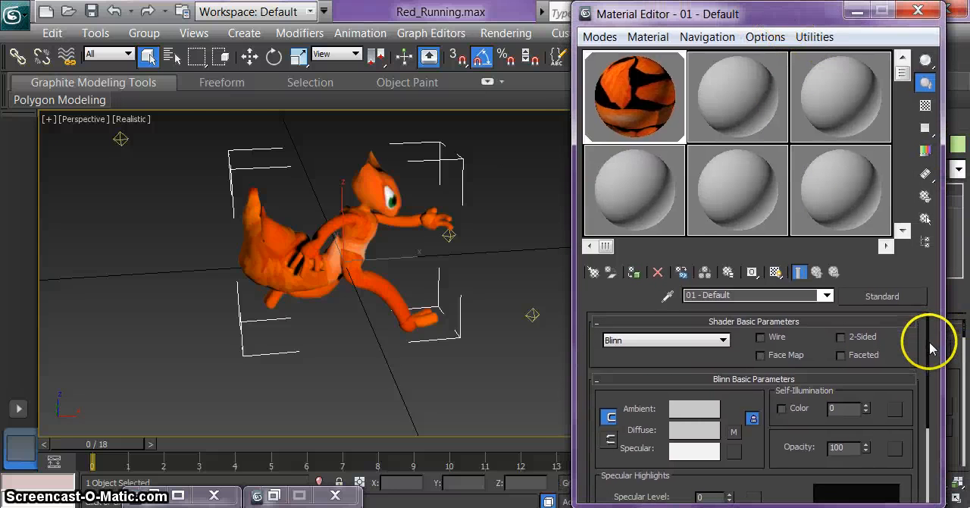
# Step: Enable the Bump channel in the maps of 01 - Default and assign a Normal Bump map to it
pyautogui.moveTo(929, 348); pyautogui.dragTo(913, 440)
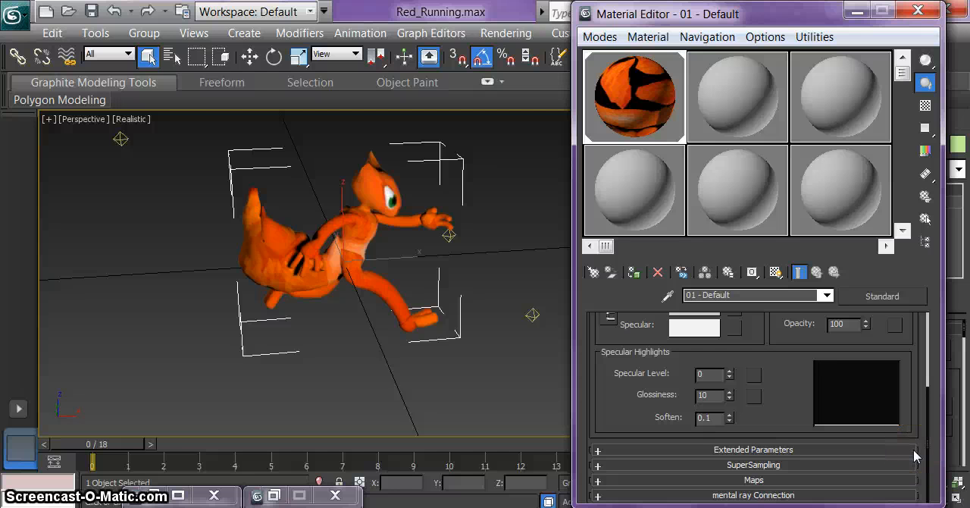
pyautogui.click(597, 482)
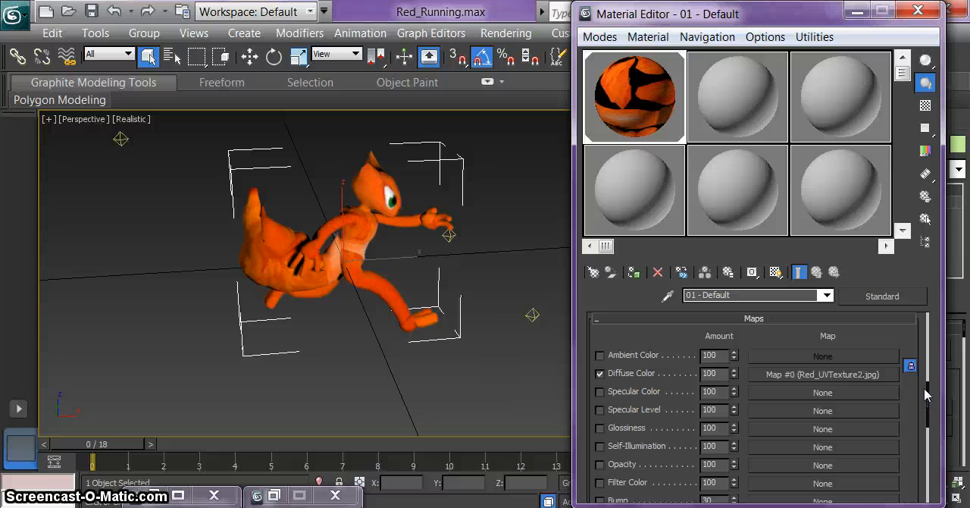
pyautogui.moveTo(930, 393); pyautogui.dragTo(932, 416)
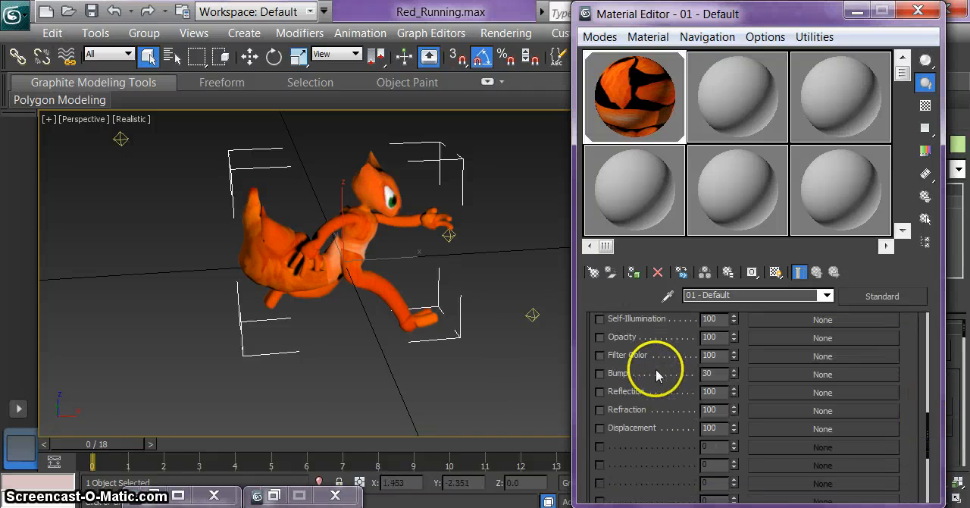
pyautogui.click(603, 375)
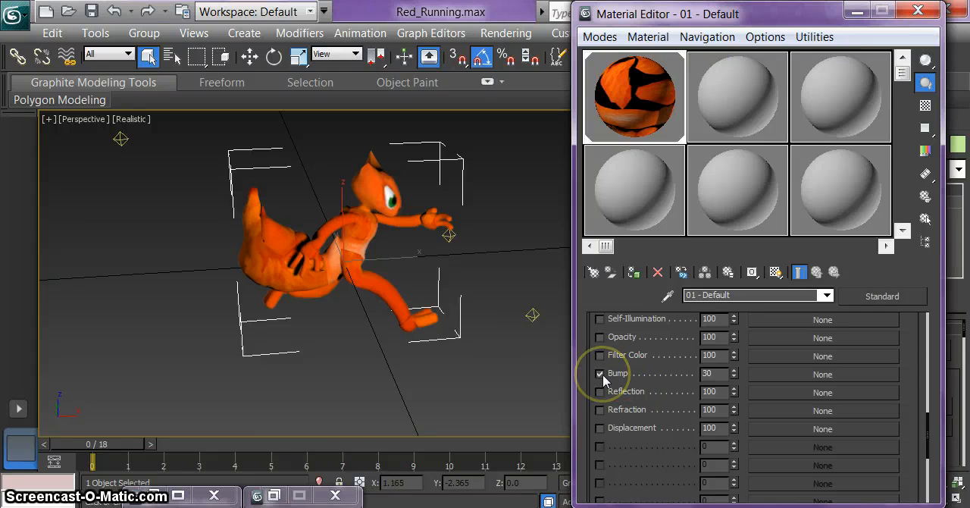
pyautogui.click(852, 374)
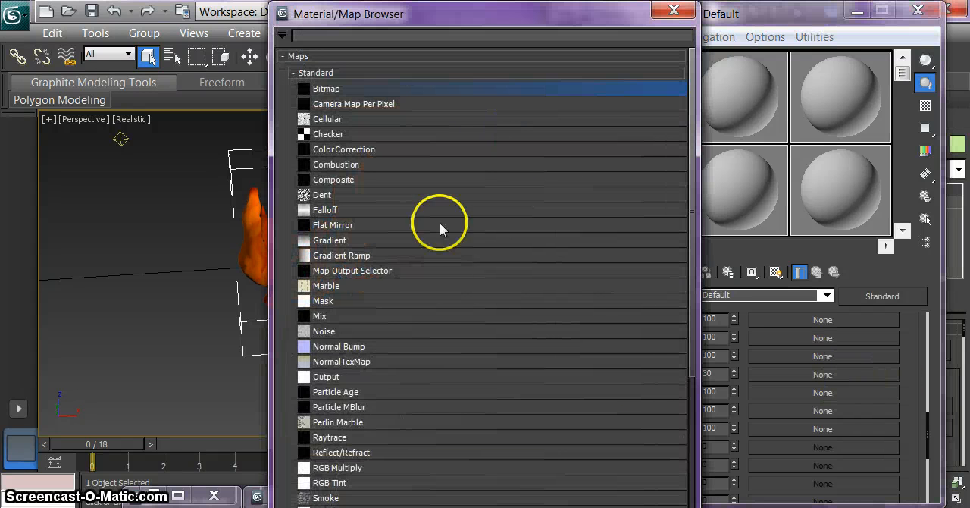
pyautogui.doubleClick(303, 347)
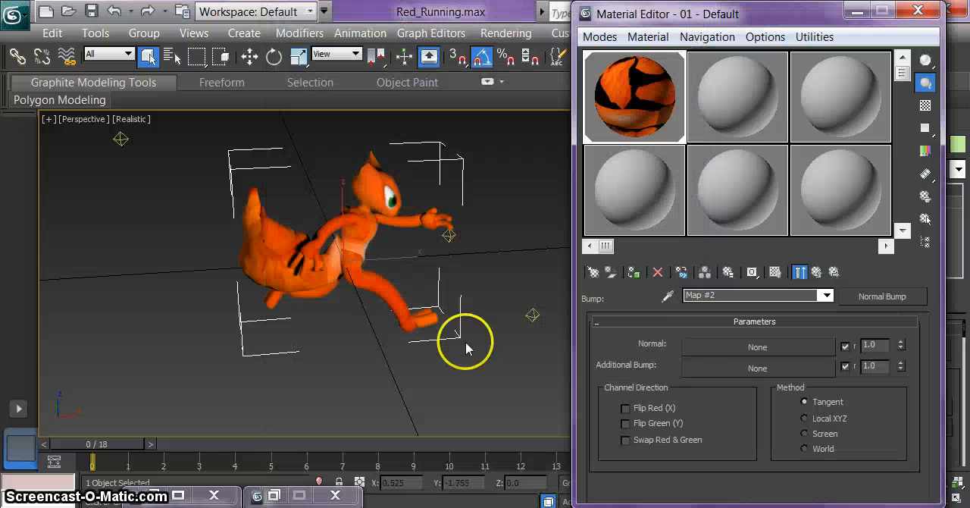
# Step: Load the Red_Normals image as the bitmap for the Normal slot of the Normal Bump map
pyautogui.click(711, 349)
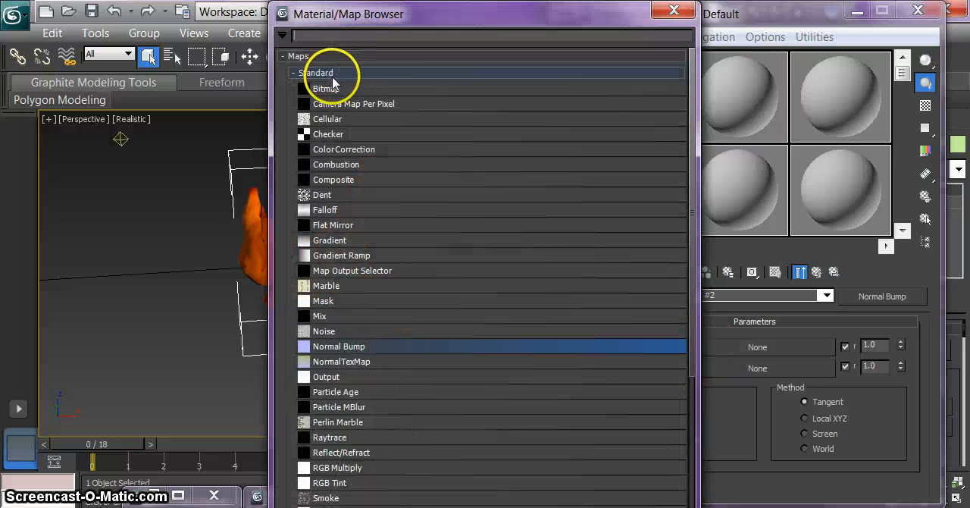
pyautogui.doubleClick(331, 87)
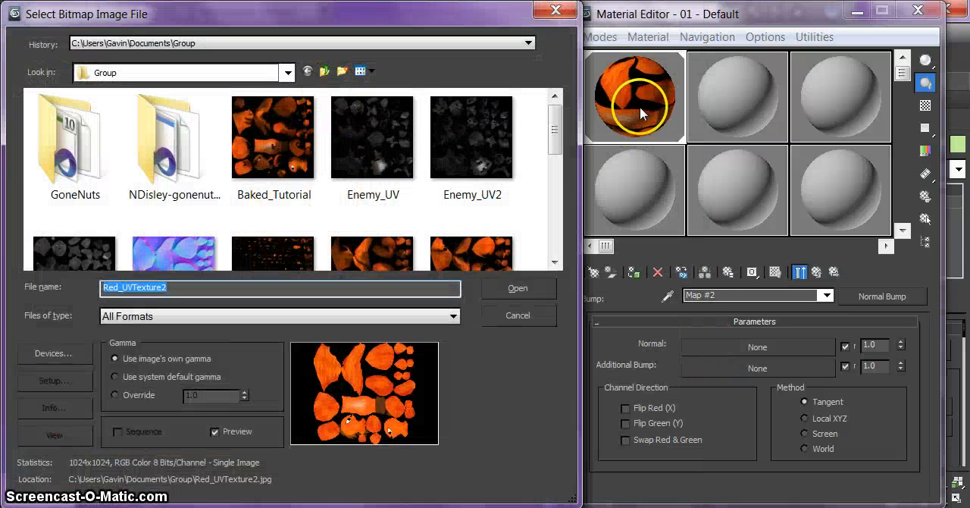
pyautogui.moveTo(558, 112); pyautogui.dragTo(557, 153)
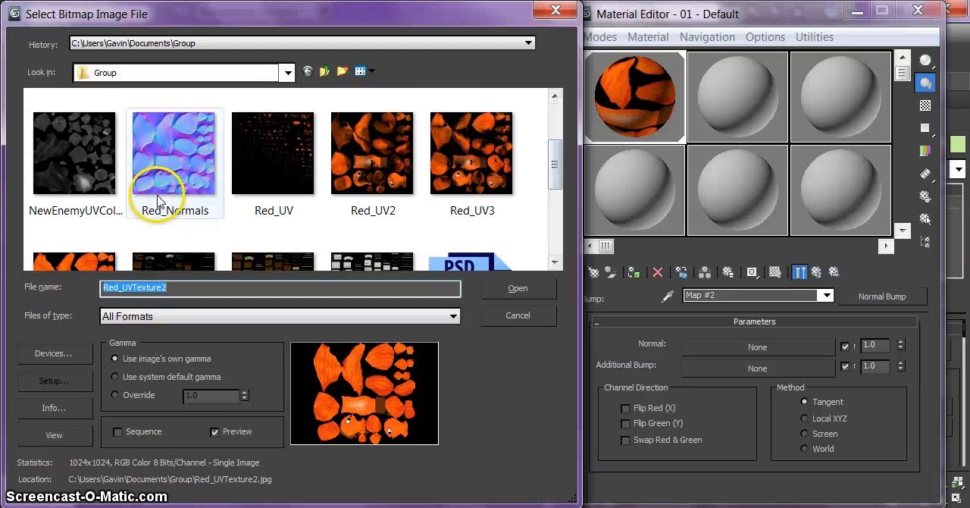
pyautogui.moveTo(179, 180)
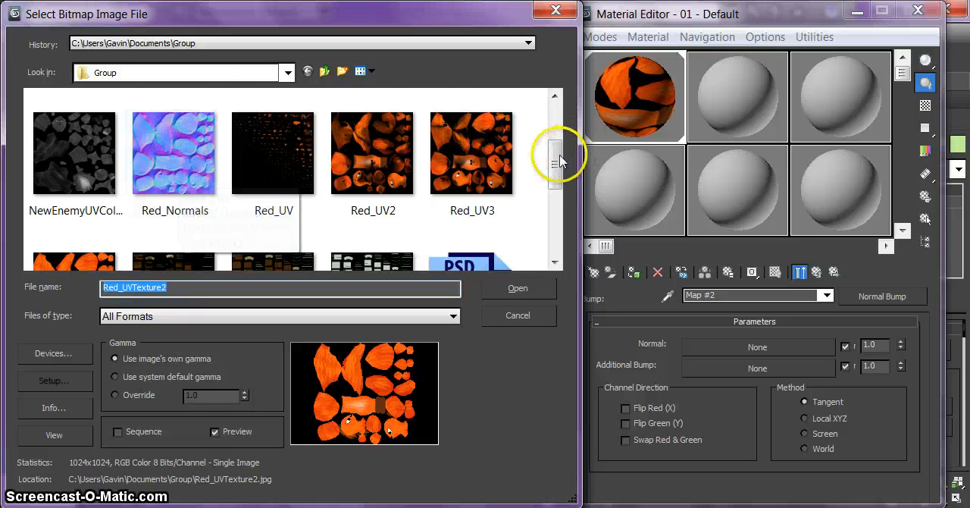
pyautogui.moveTo(559, 154); pyautogui.dragTo(558, 150)
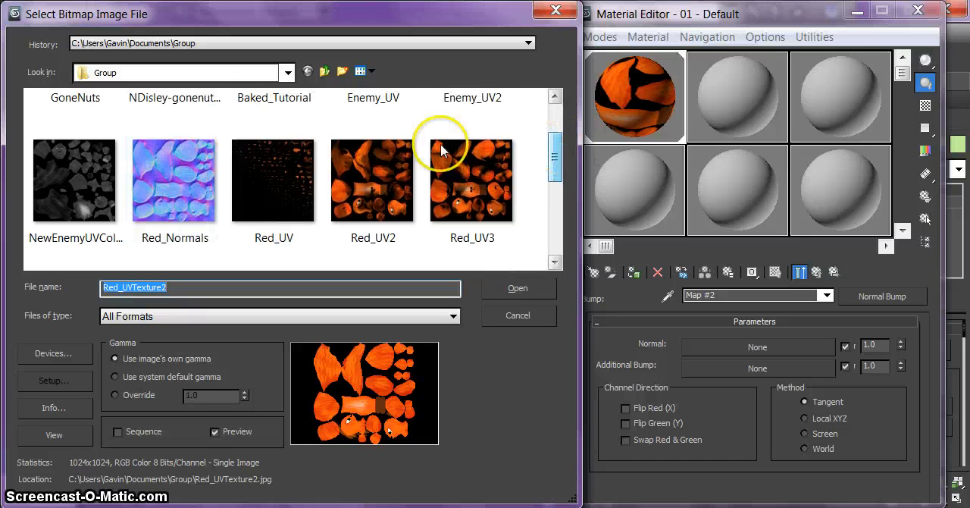
pyautogui.click(179, 173)
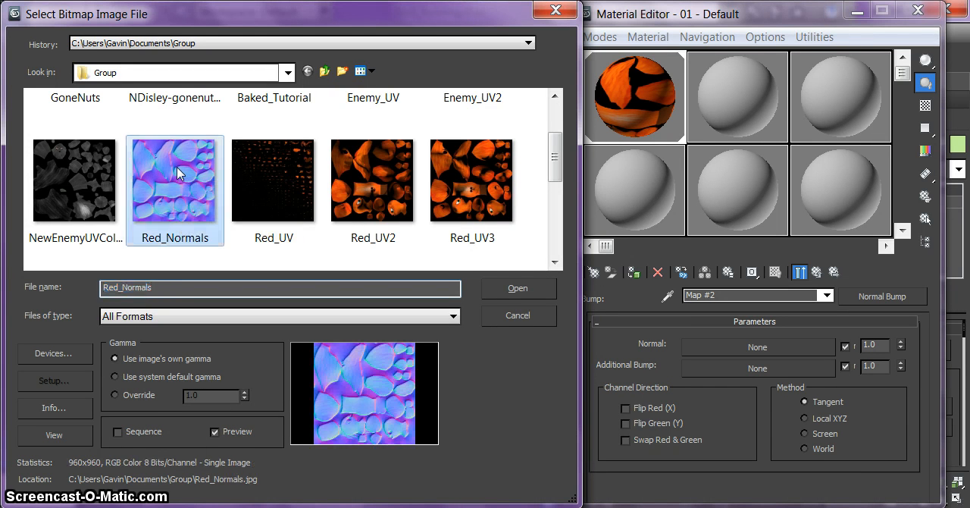
pyautogui.click(519, 289)
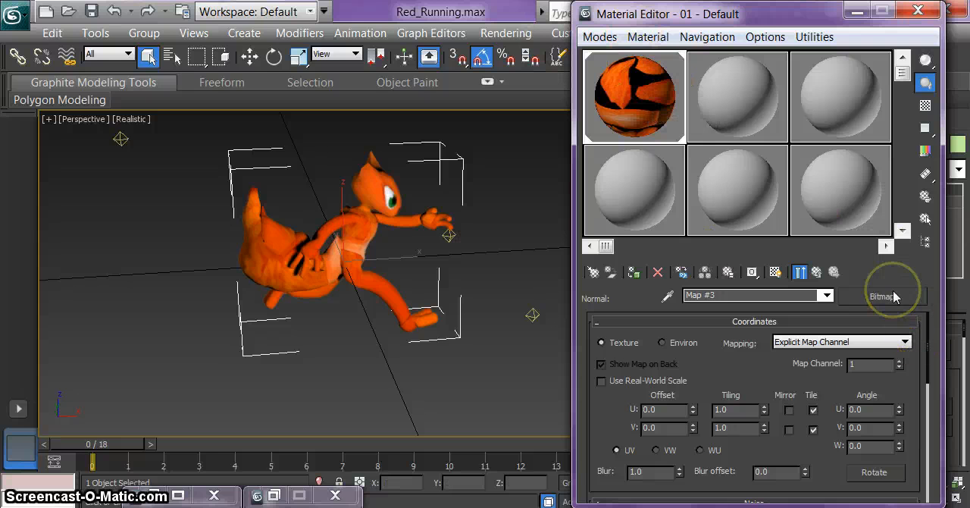
# Step: Apply the material with the normal map to the character and close the Material Editor
pyautogui.click(657, 272)
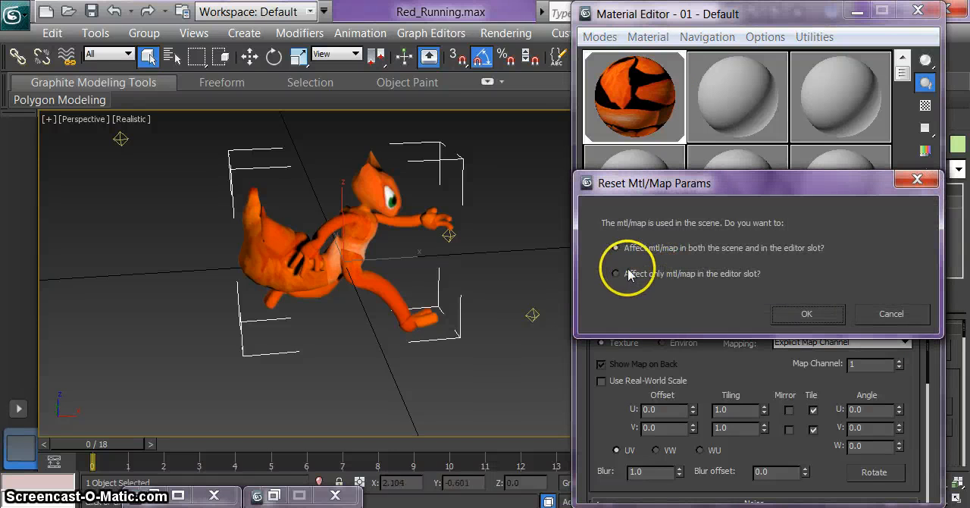
pyautogui.click(869, 319)
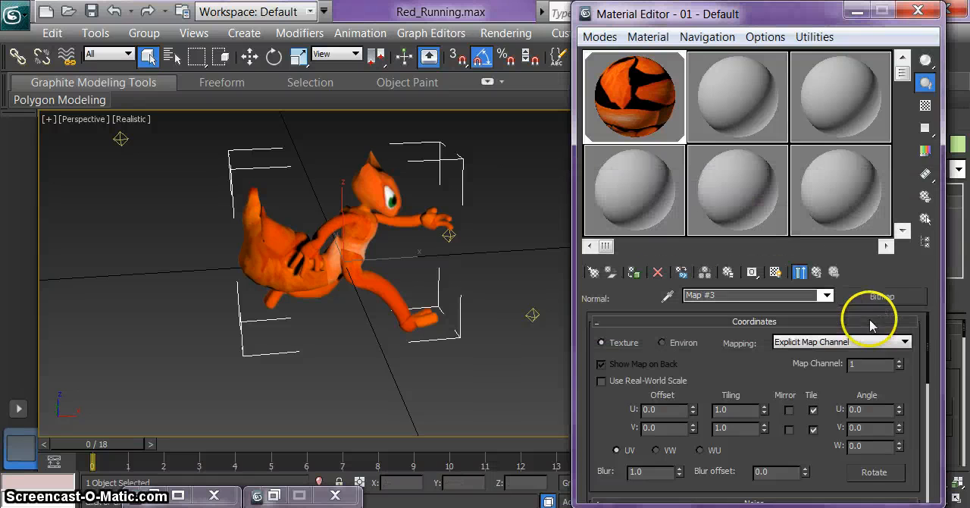
pyautogui.moveTo(640, 122); pyautogui.dragTo(398, 191)
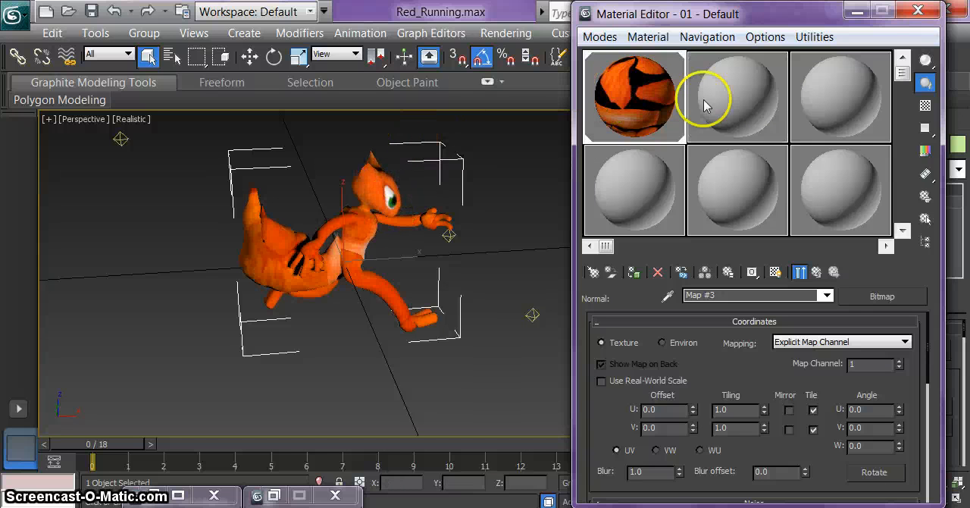
pyautogui.click(915, 12)
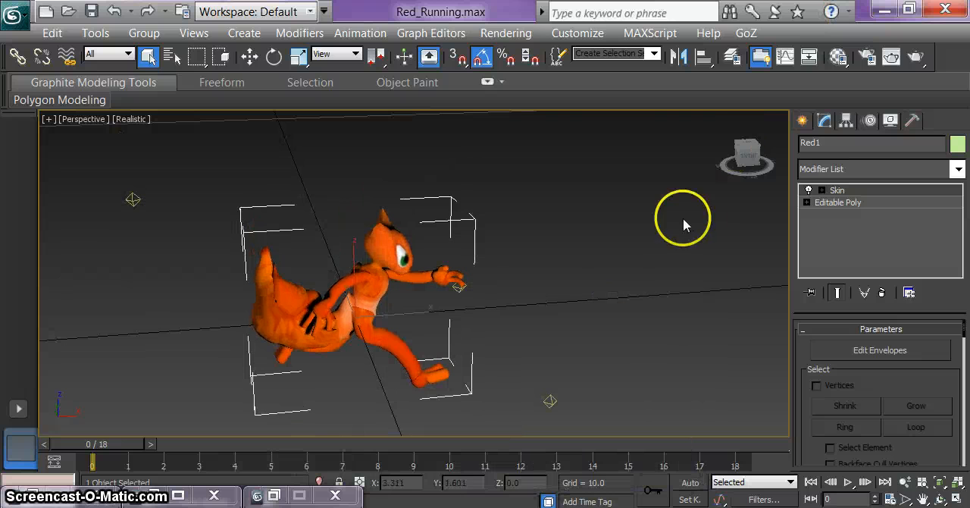
# Step: Orbit to view the character from behind, render the perspective view to examine the normal map, and dismiss the render windows
pyautogui.moveTo(747, 151); pyautogui.dragTo(76, 148)
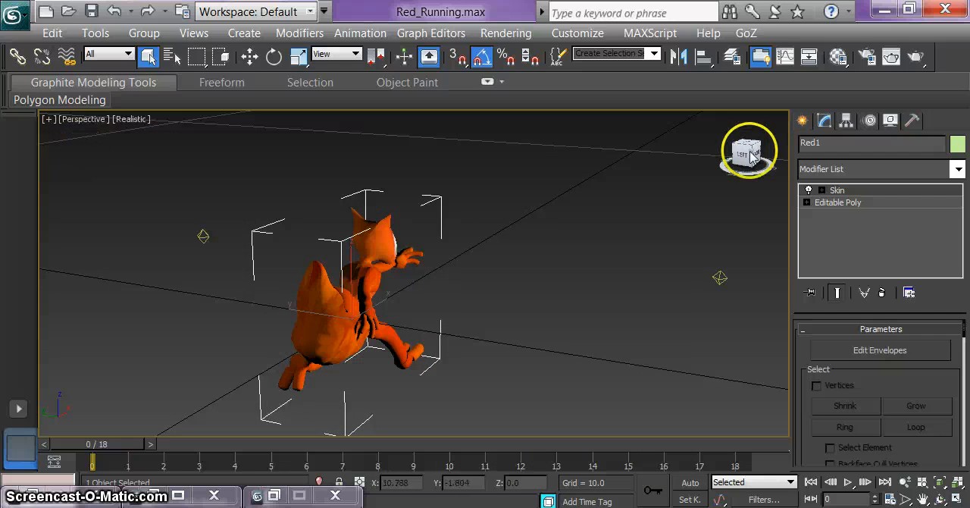
pyautogui.click(869, 57)
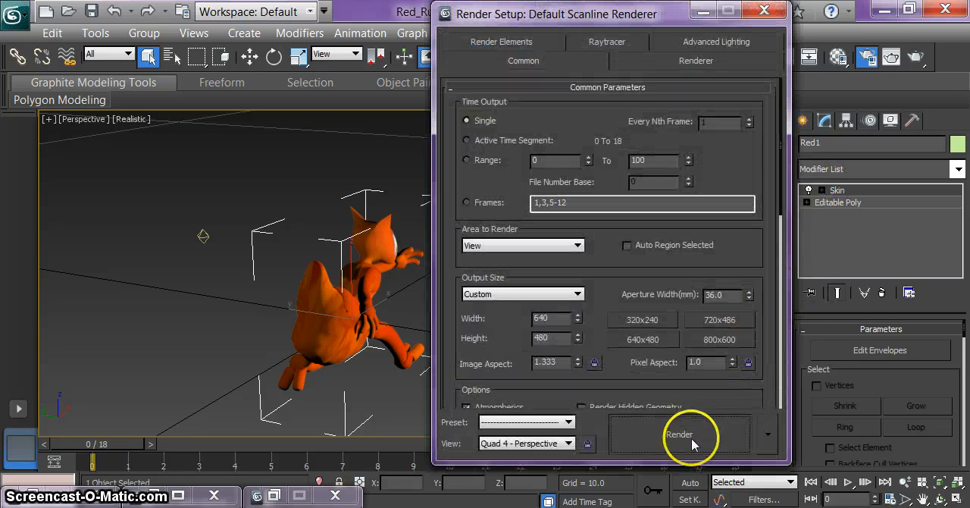
pyautogui.click(690, 443)
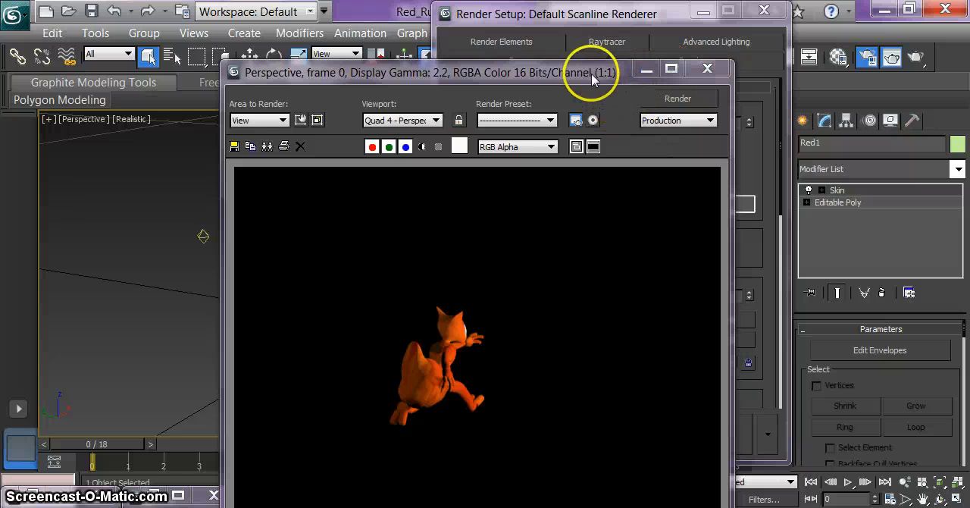
pyautogui.moveTo(589, 72); pyautogui.dragTo(592, 49)
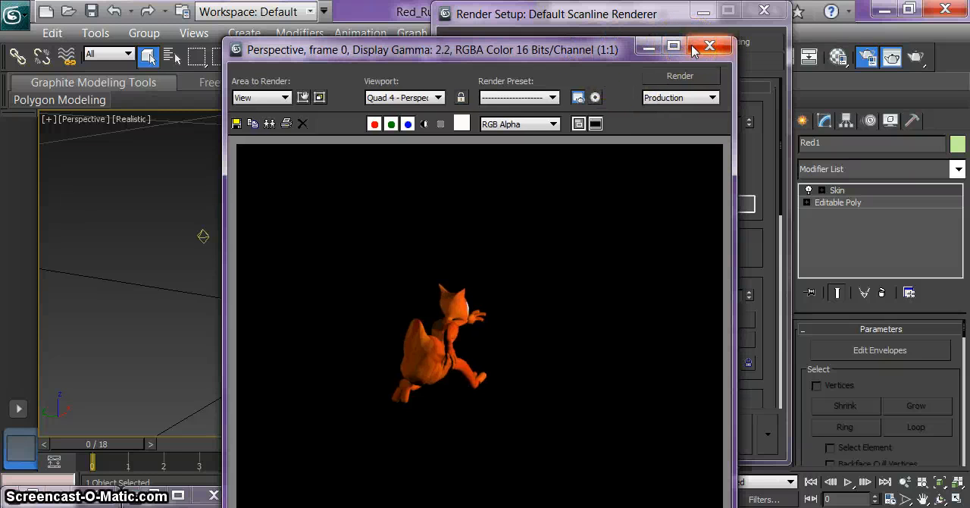
pyautogui.click(693, 50)
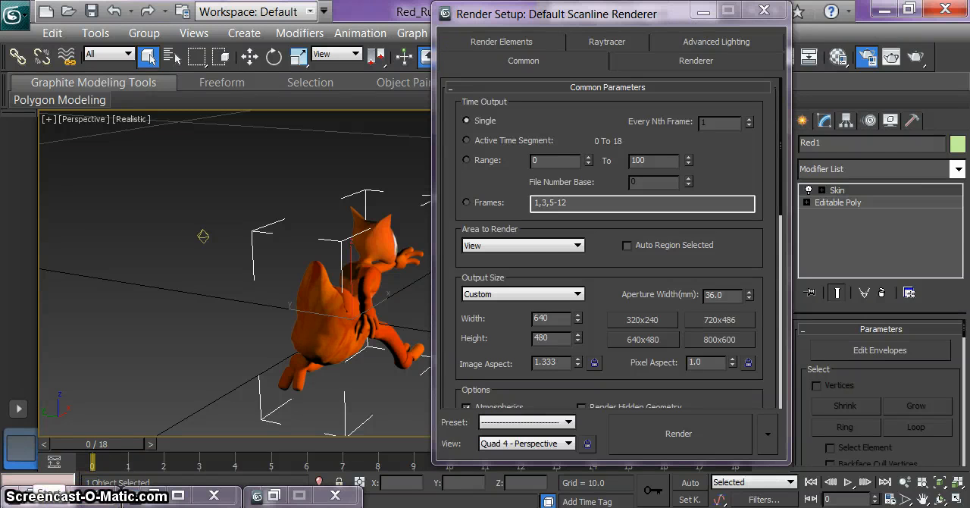
pyautogui.click(698, 11)
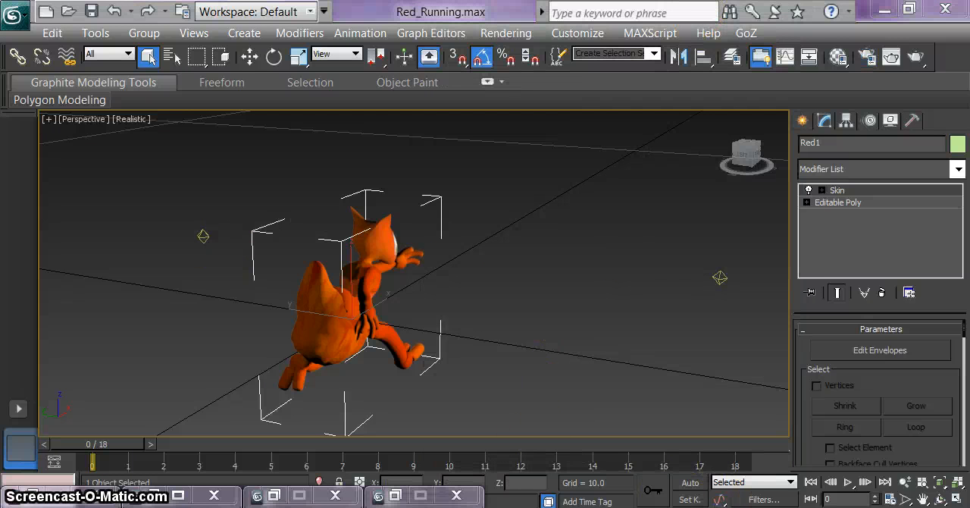